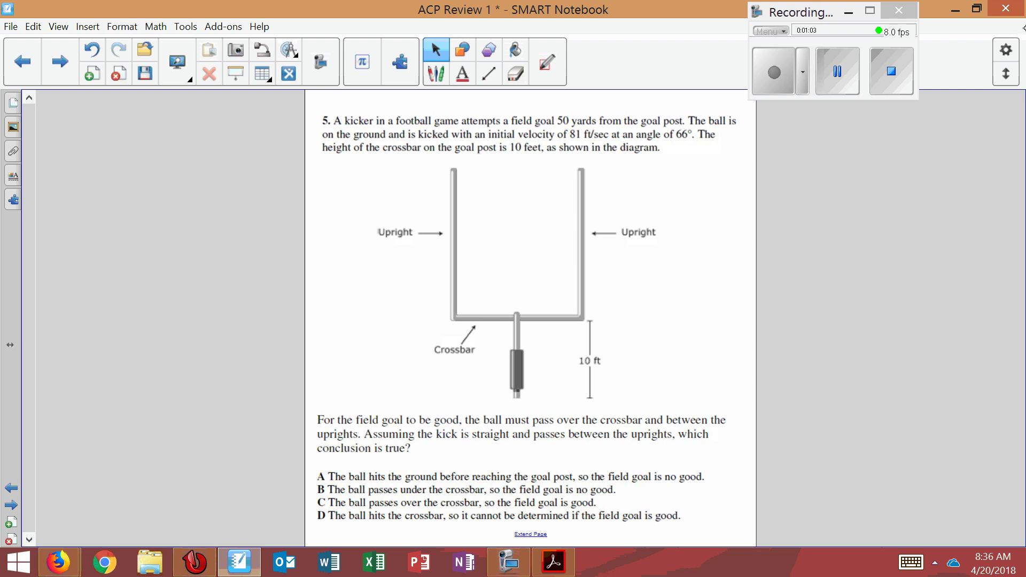
Consult the Projectile Motion formulas in the formula chart PDF
click(553, 561)
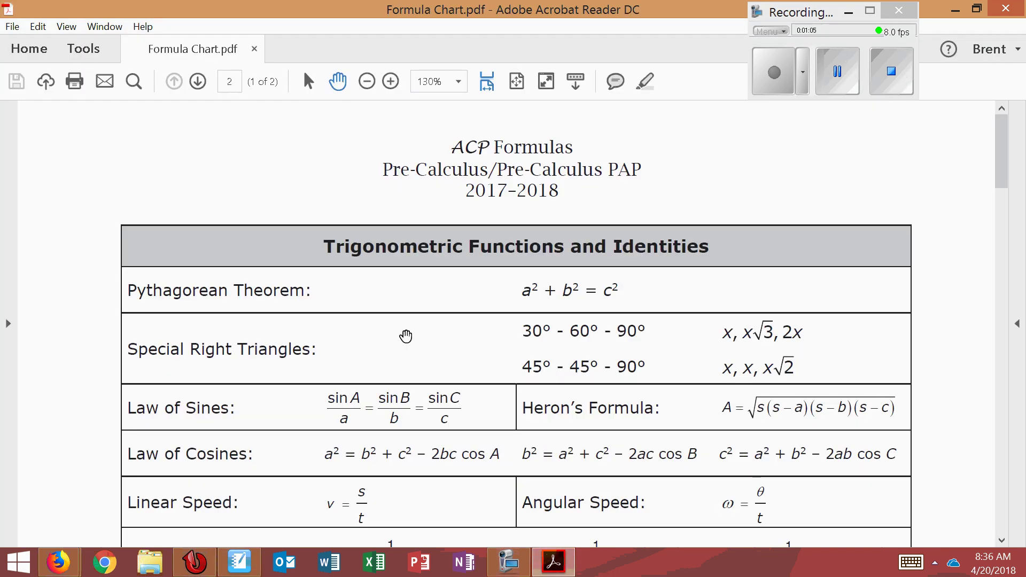
drag(994, 177, 990, 293)
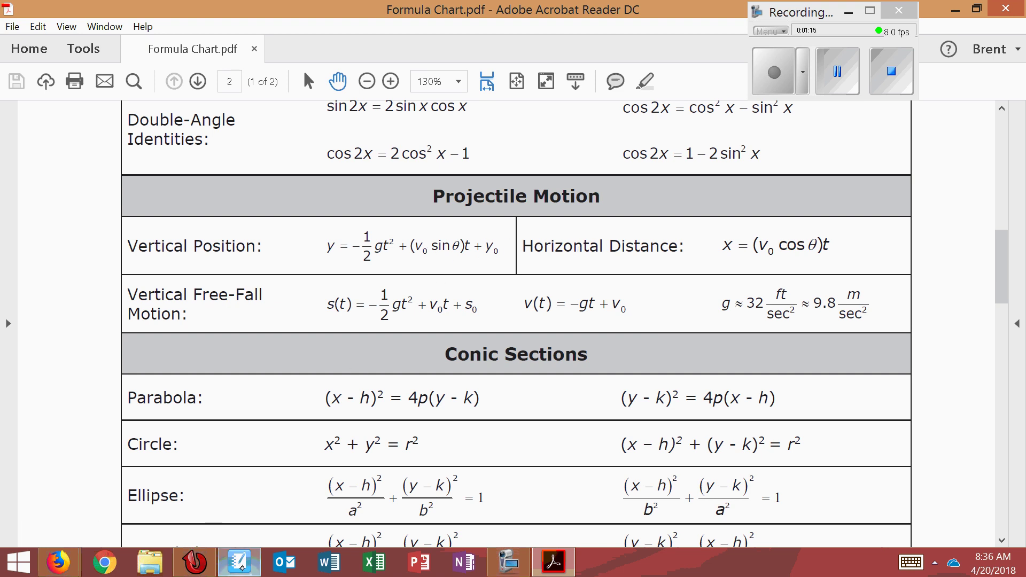
click(241, 562)
Handwrite 'X =' in pen beside the right upright, rechecking the formula chart
click(436, 73)
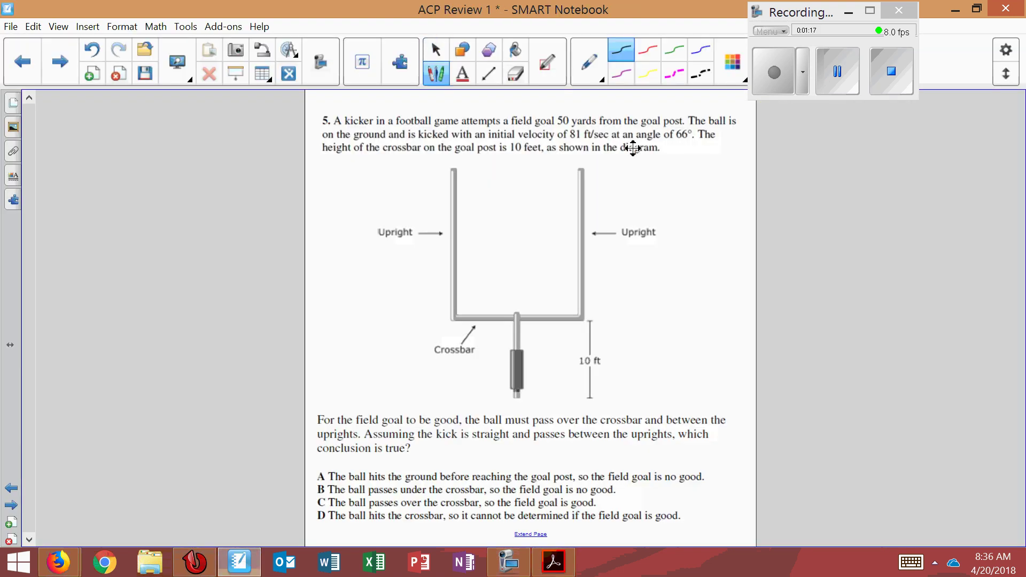
drag(594, 180, 604, 189)
mouse_move(601, 176)
mouse_down()
mouse_move(594, 189)
mouse_move(611, 181)
mouse_up()
drag(606, 184, 611, 184)
click(554, 561)
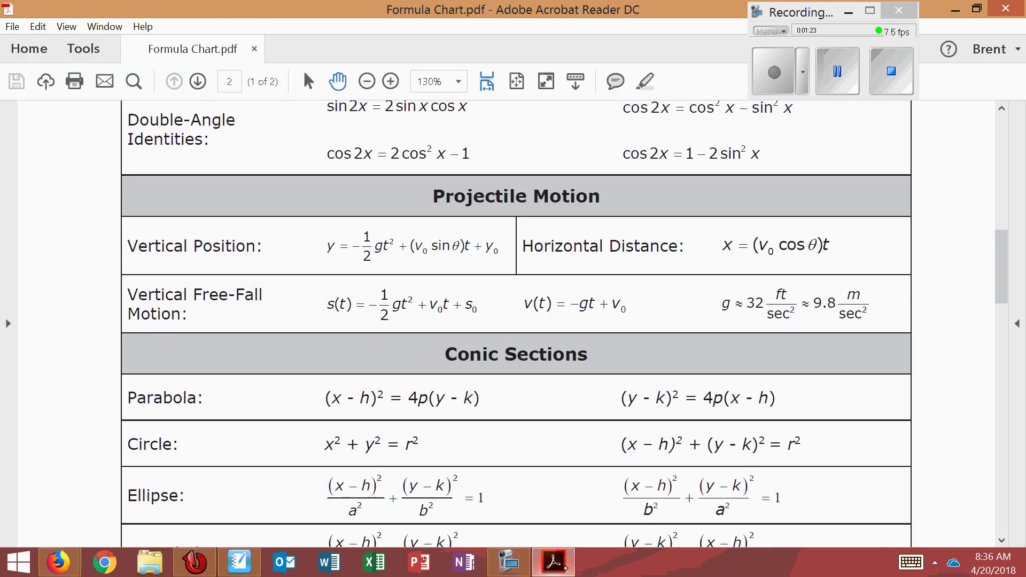
key(alt+Tab)
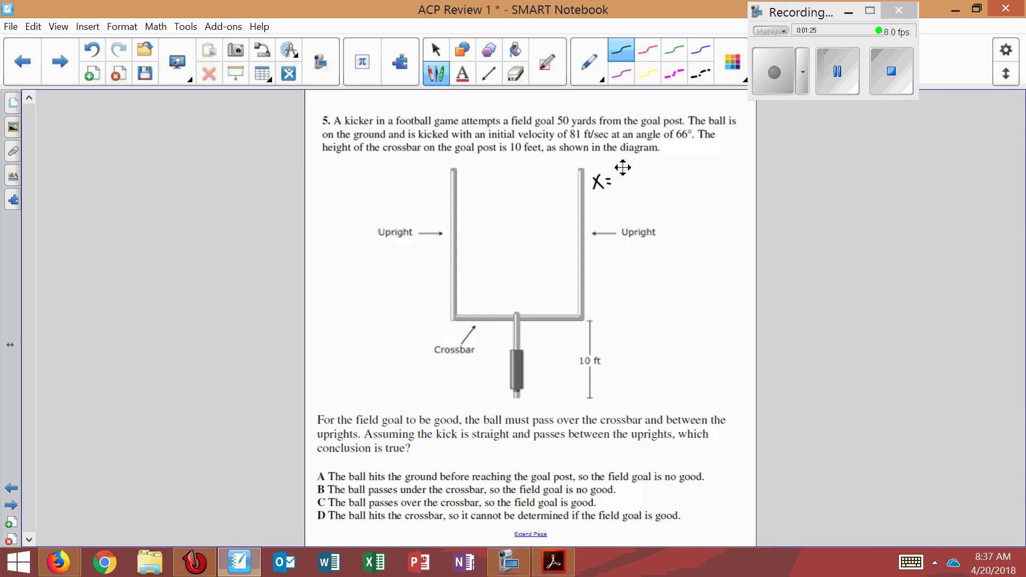
Handwrite x=(V0 cosθ)t and the y equation with its −½gt² term
mouse_move(627, 169)
mouse_down()
mouse_move(671, 183)
mouse_move(687, 173)
mouse_move(701, 184)
mouse_move(722, 174)
mouse_up()
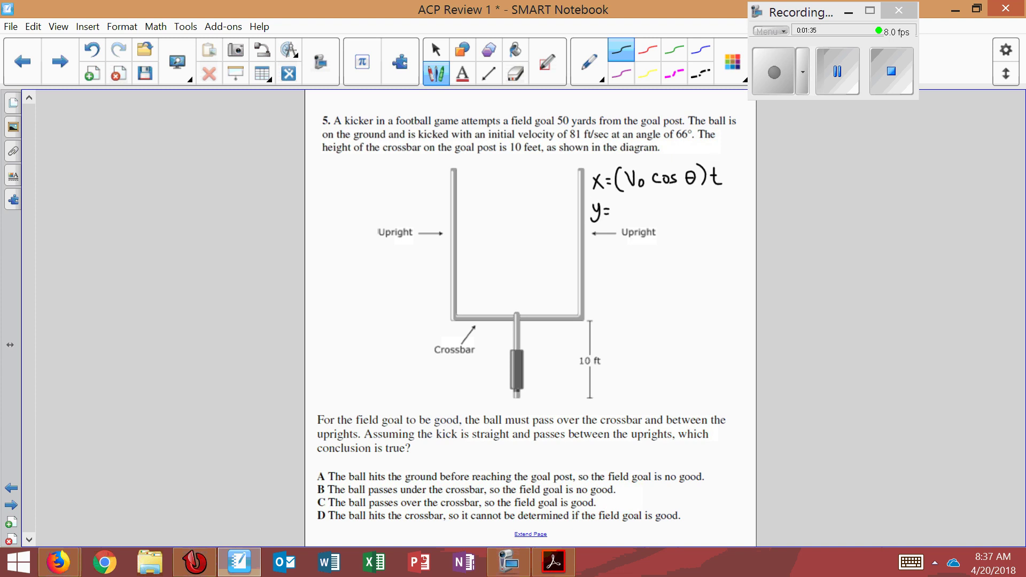
drag(623, 208, 632, 208)
mouse_move(623, 213)
mouse_down()
mouse_move(660, 205)
mouse_move(675, 221)
mouse_move(718, 203)
mouse_move(733, 213)
mouse_up()
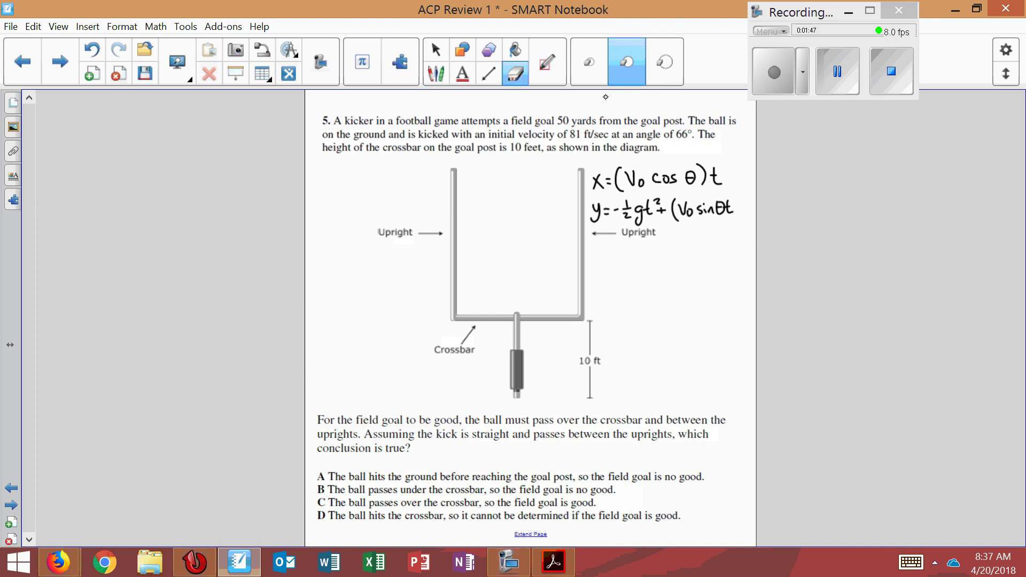
Fix the closing parenthesis after sinθ with the smallest eraser and add the plus sign
click(597, 77)
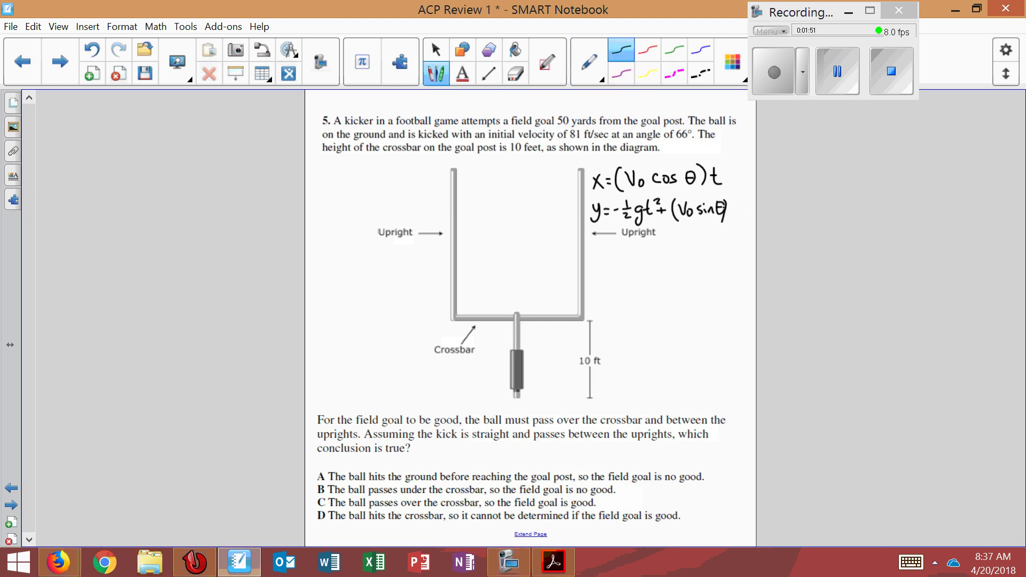
mouse_move(724, 201)
mouse_down()
mouse_move(722, 221)
mouse_move(743, 209)
mouse_up()
drag(740, 206, 740, 212)
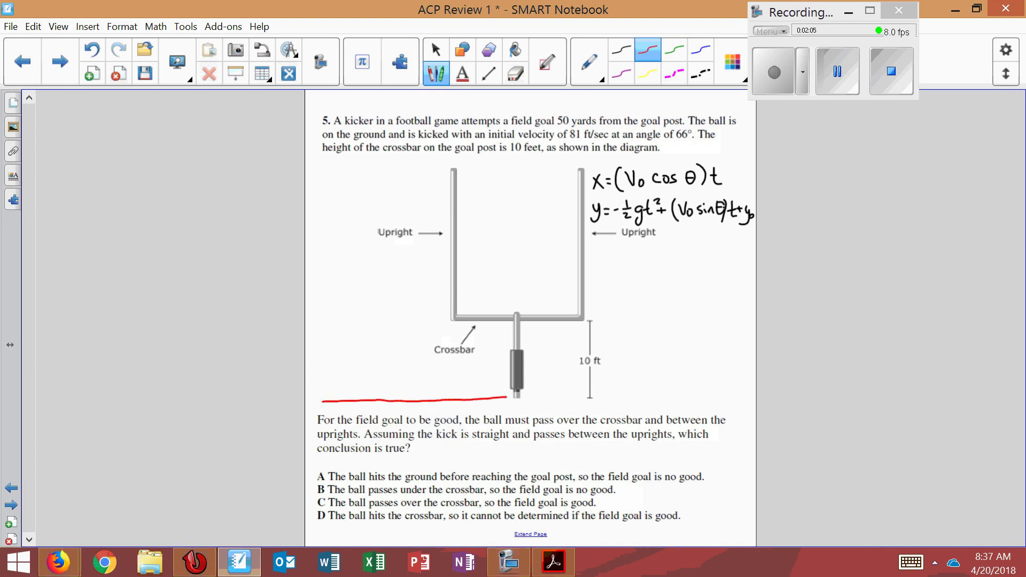
Label the ground 50 yds, write V0 = 81 ft/s, θ = 66° and y0 = 0, checking g
drag(511, 394, 512, 401)
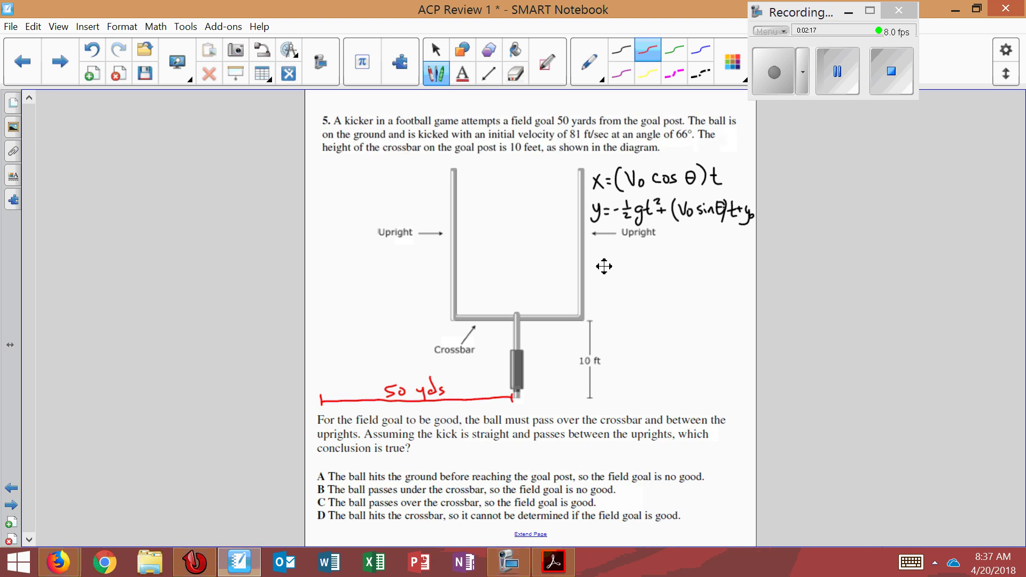
drag(643, 262, 645, 259)
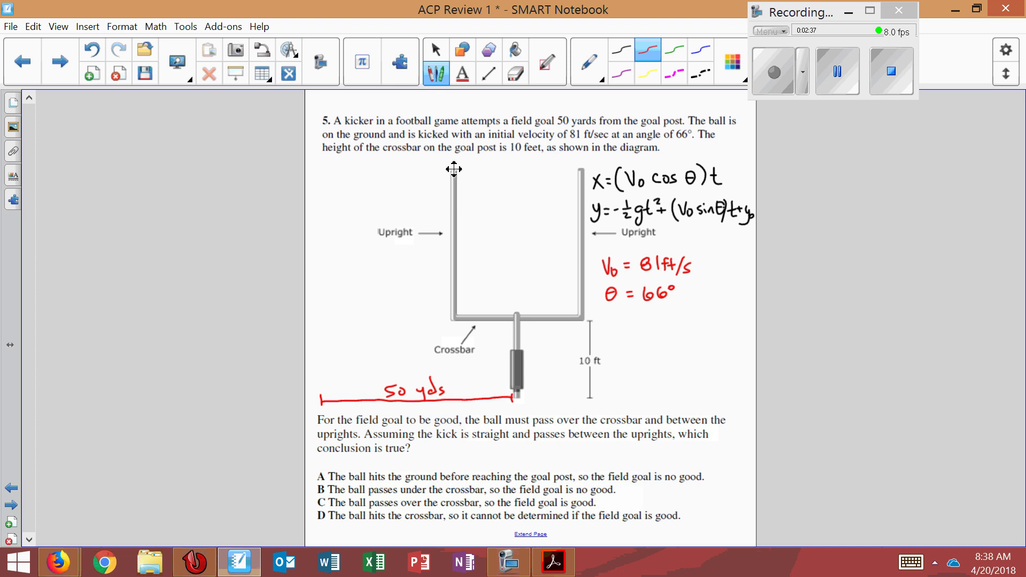
click(700, 50)
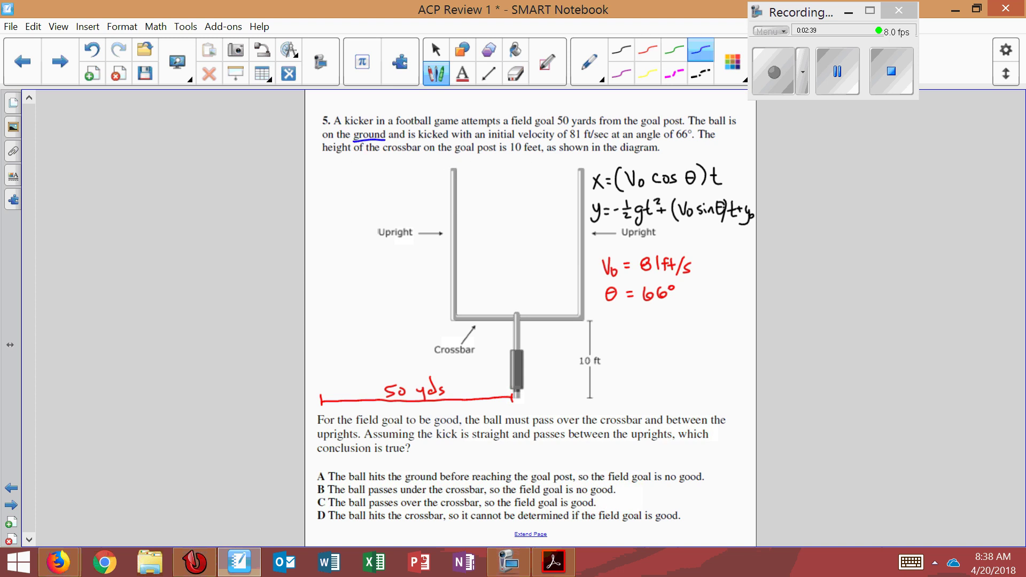
drag(606, 315, 606, 320)
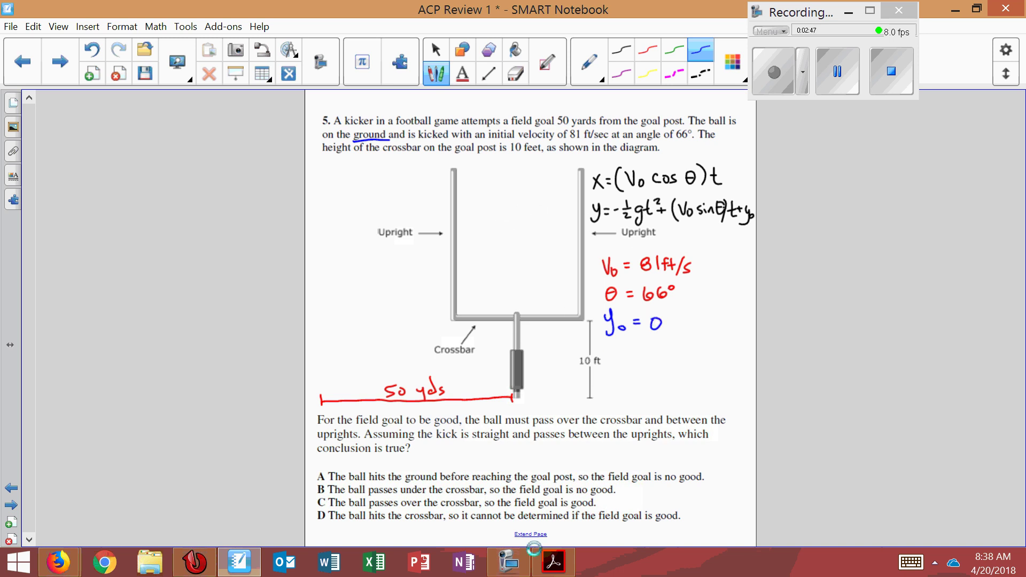
click(553, 561)
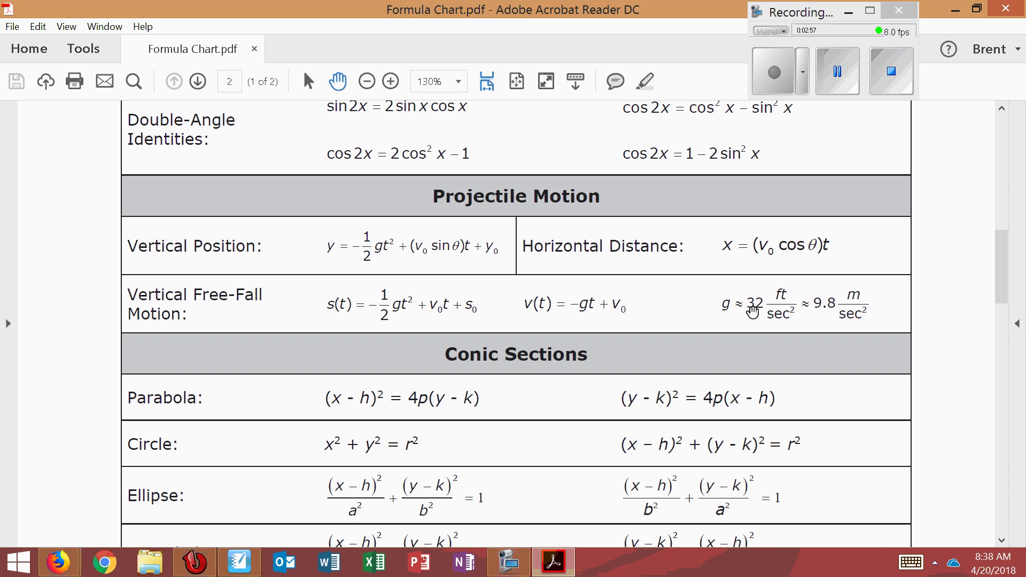
click(225, 562)
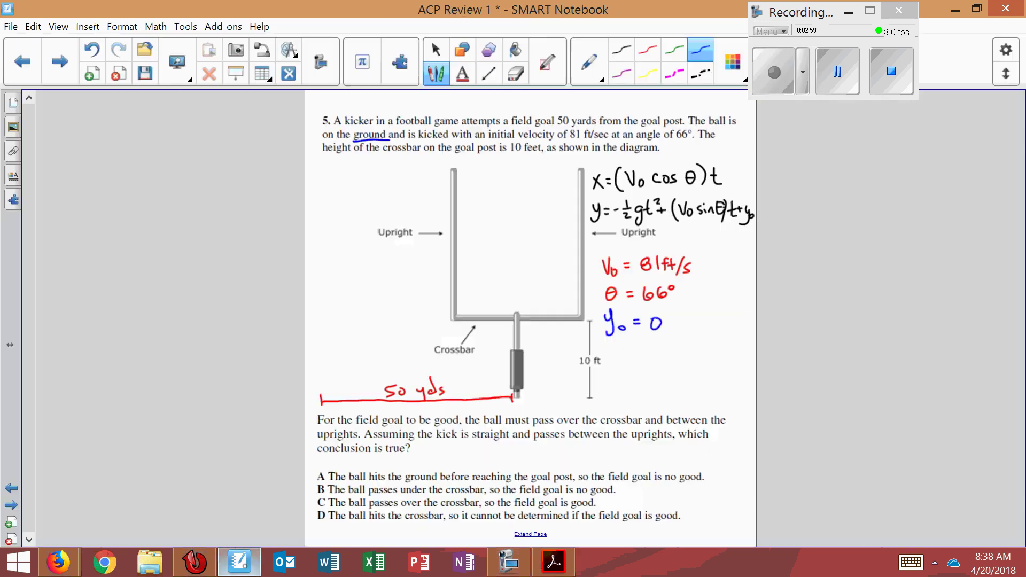
Write g = 32 ft/sec² in green ink
click(673, 50)
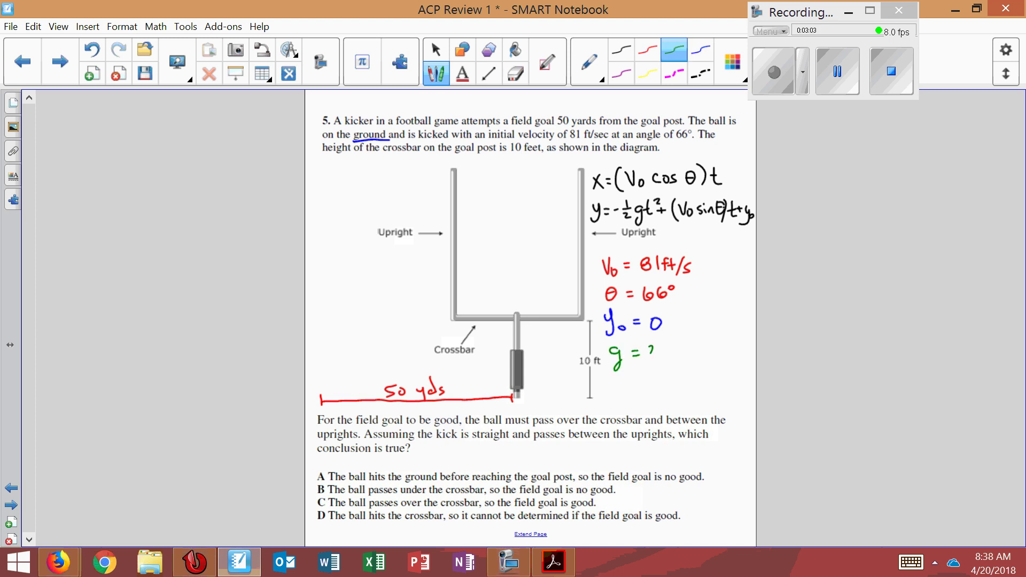
drag(658, 357, 692, 356)
mouse_move(702, 348)
mouse_down()
mouse_move(698, 356)
mouse_move(728, 347)
mouse_up()
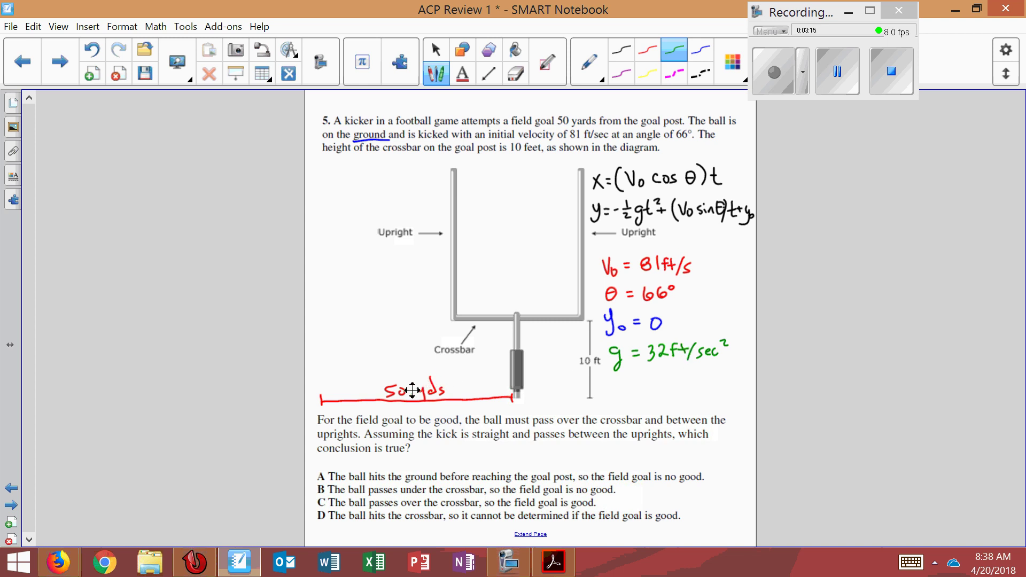
Cross out the red 50 yds label and write the 1yd = 3ft conversion to 150 ft
drag(379, 399, 442, 386)
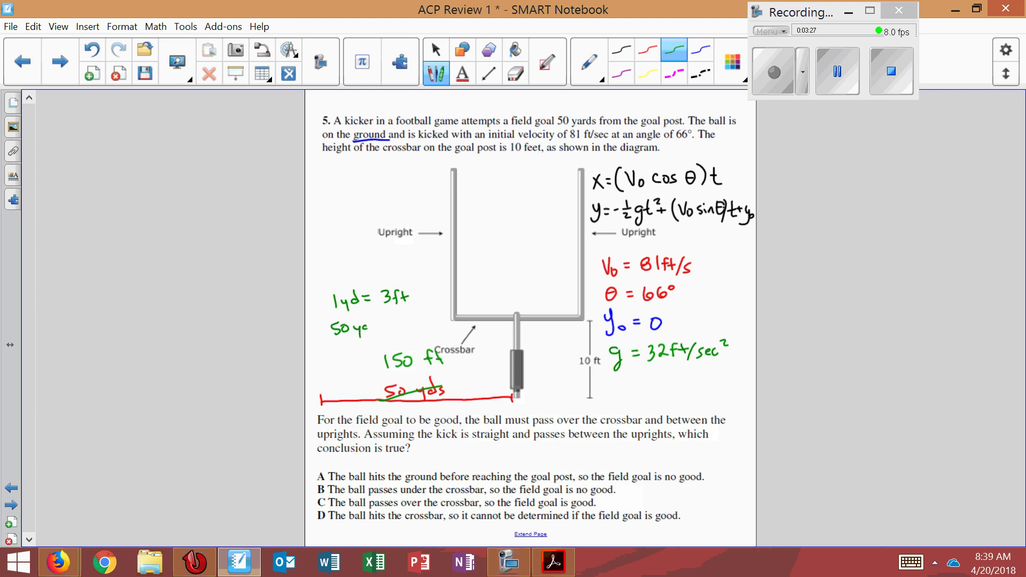
mouse_move(368, 315)
mouse_down()
mouse_move(368, 332)
mouse_move(398, 321)
mouse_up()
click(375, 325)
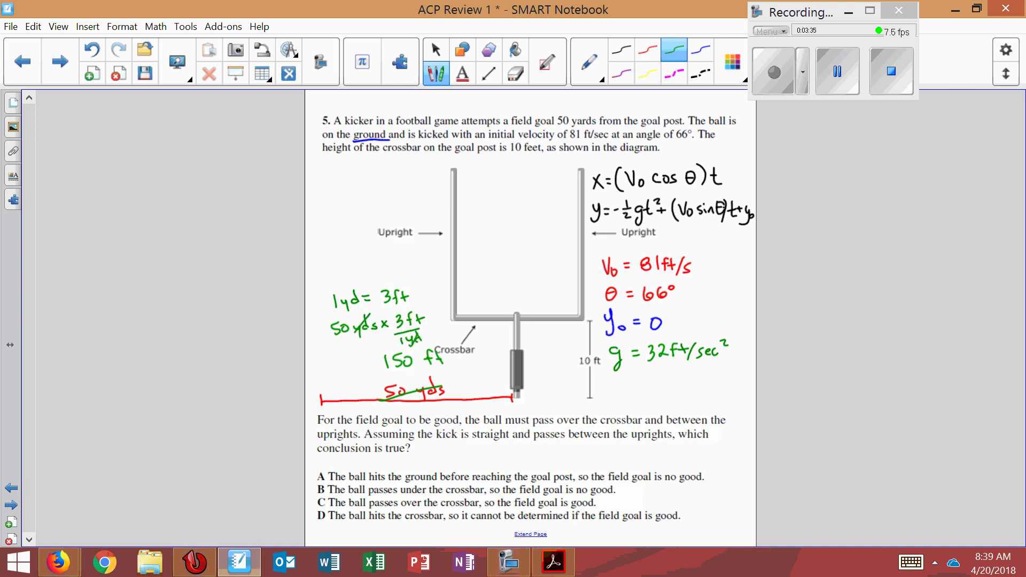
mouse_move(442, 321)
mouse_down()
mouse_move(442, 331)
mouse_move(467, 328)
mouse_move(430, 323)
mouse_up()
Start a new TI-Nspire document with a Graphs page in parametric entry mode
key(Escape)
key(alt+Tab)
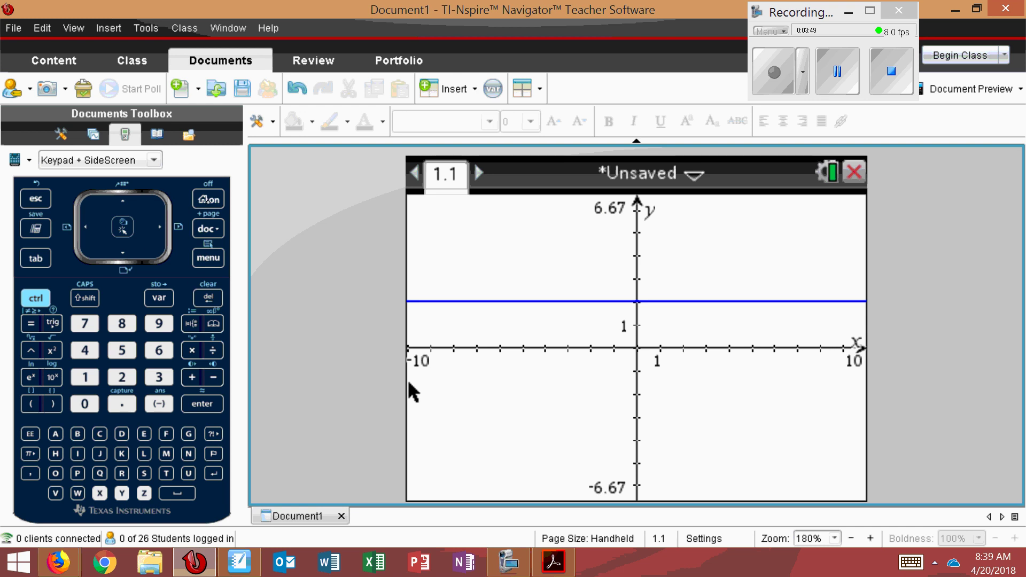
key(Home)
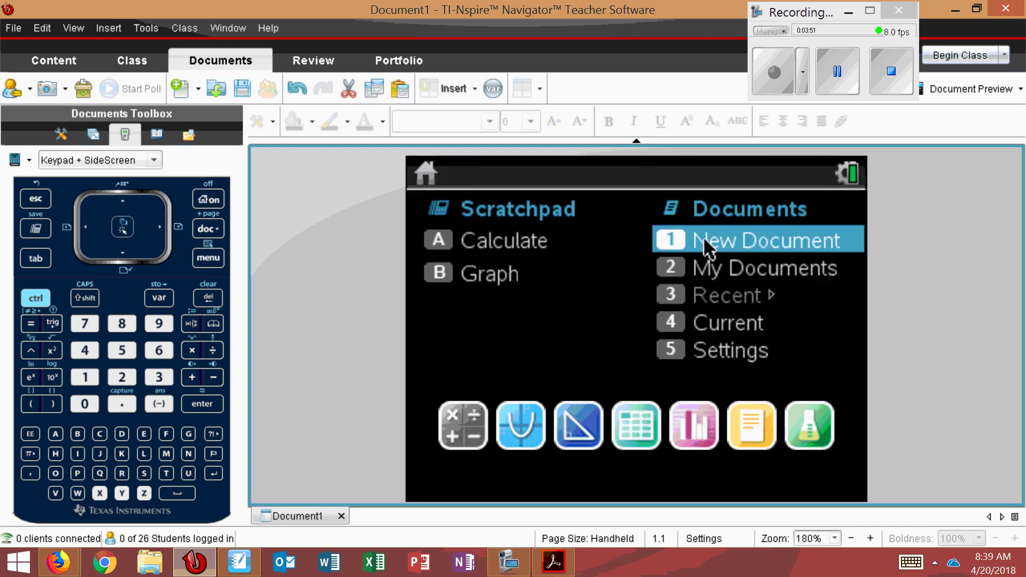
click(709, 247)
click(627, 370)
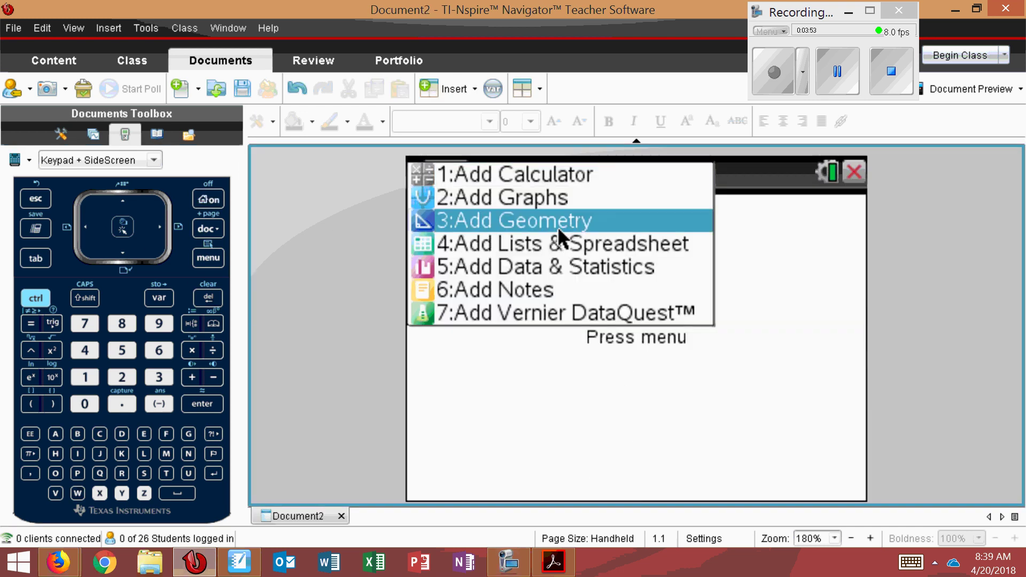
click(570, 200)
key(ctrl+m)
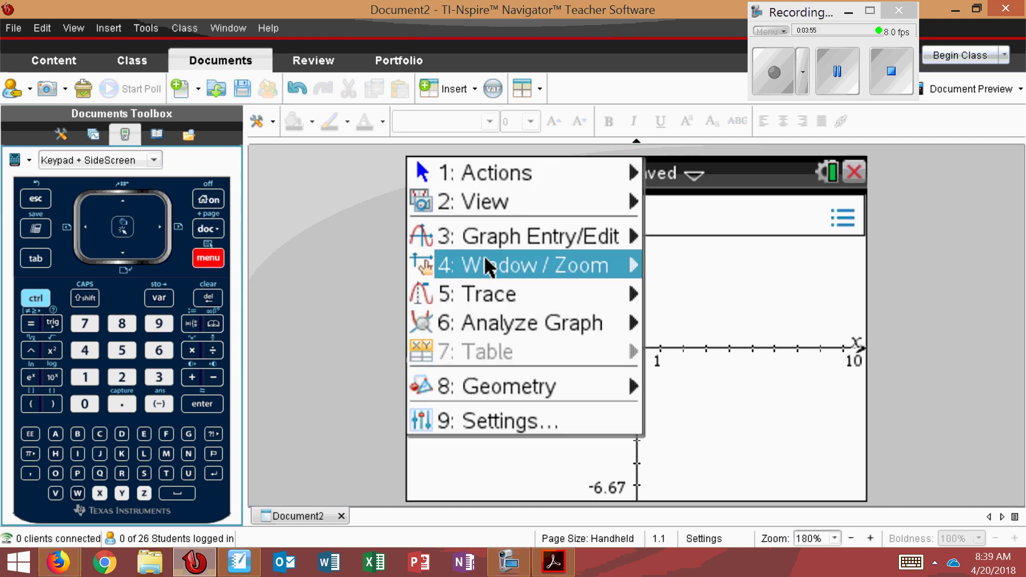
mouse_move(522, 236)
click(712, 292)
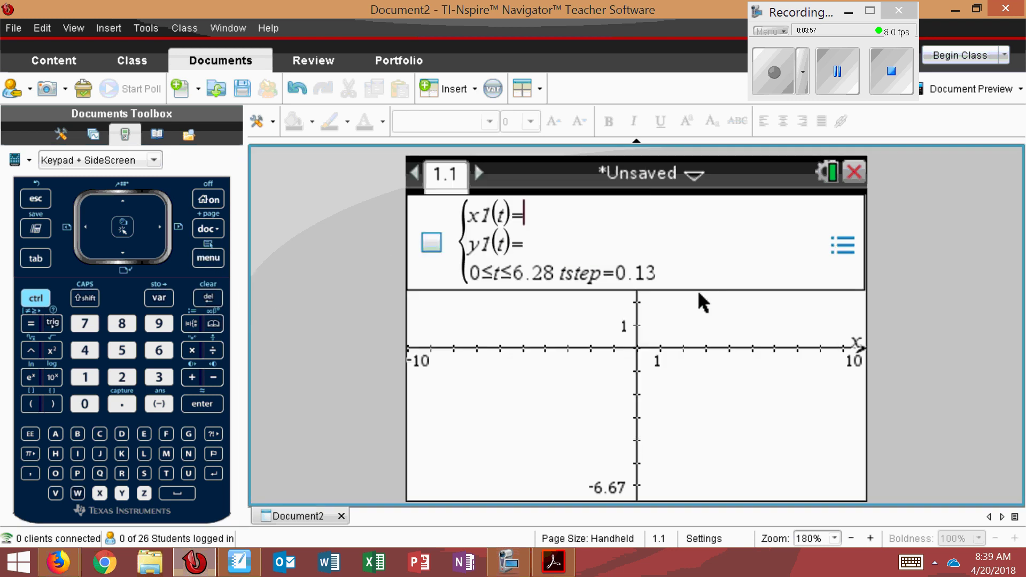
Enter x1(t) = (81cos(66°)) using the keypad, trig menu and degree symbol
click(39, 406)
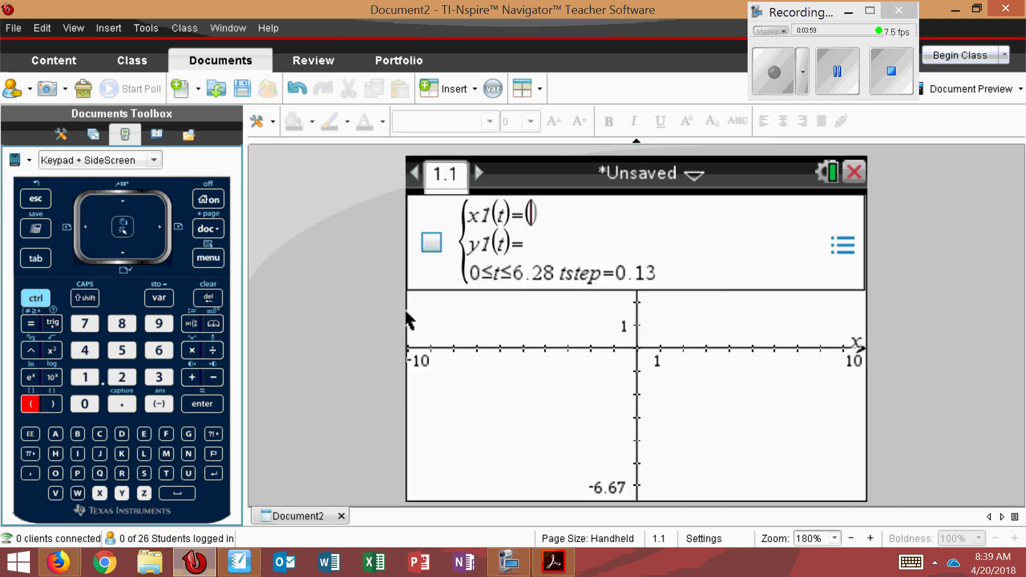
click(122, 324)
click(85, 377)
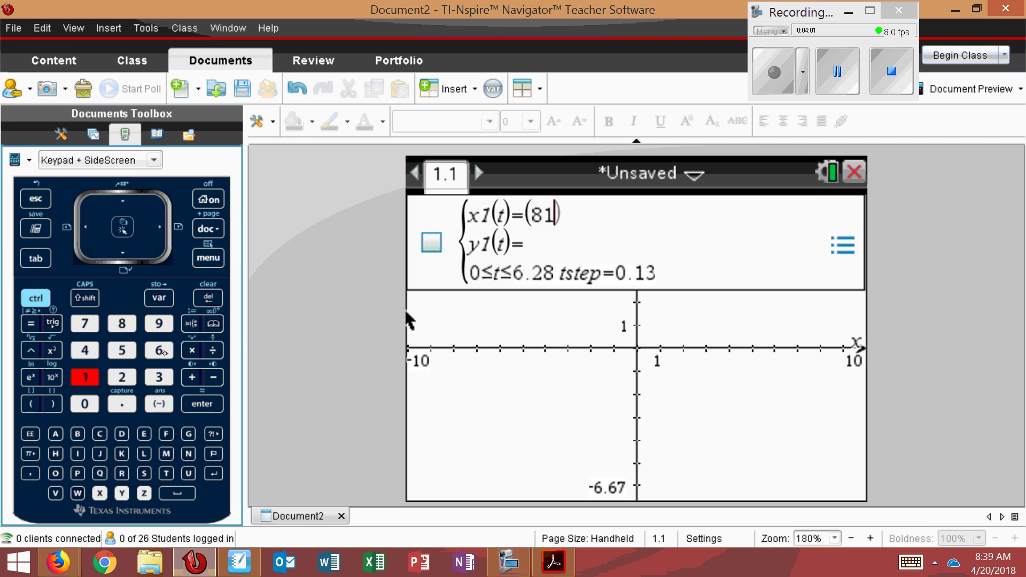
key(ctrl+t)
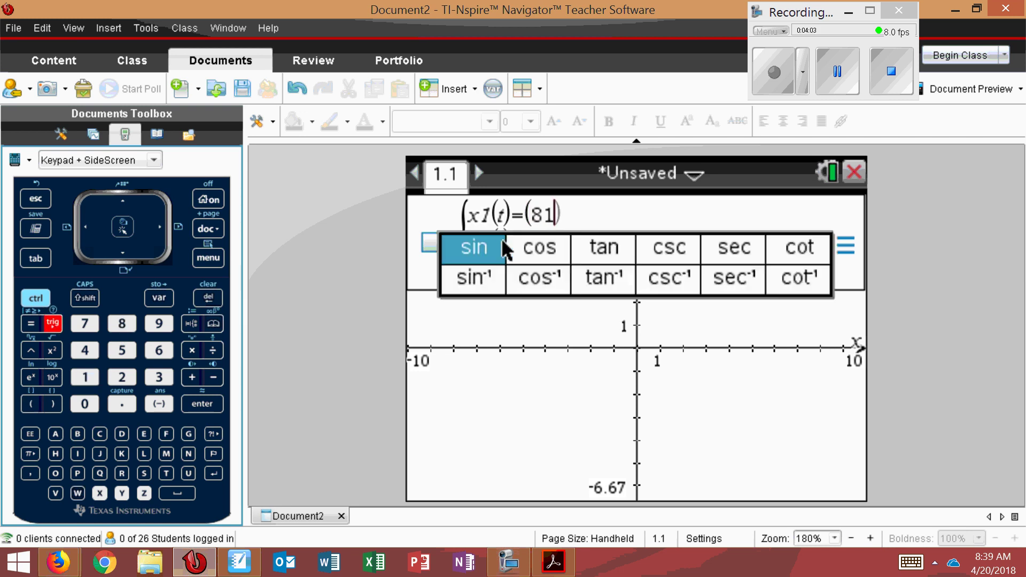
click(531, 253)
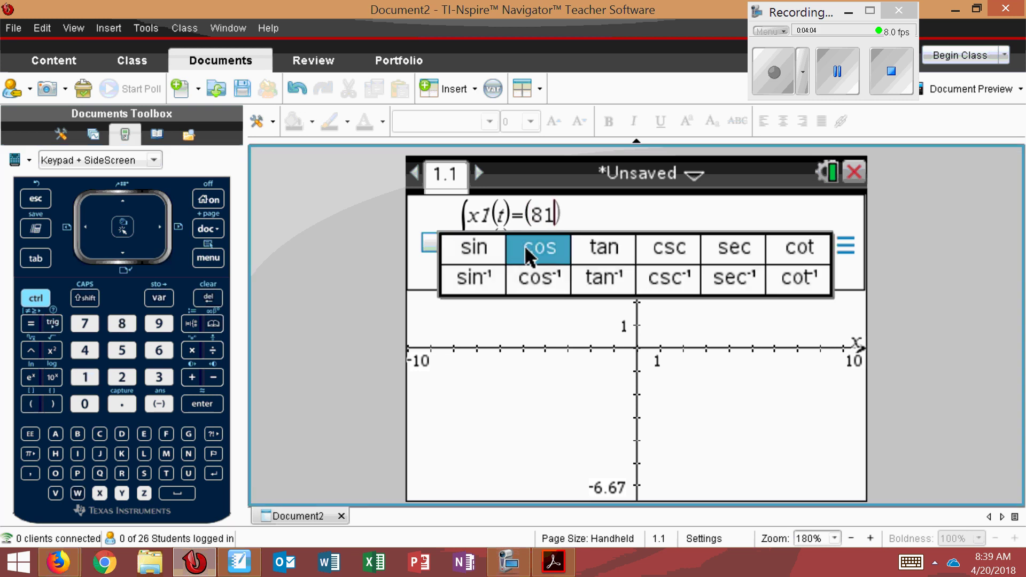
click(160, 351)
click(161, 351)
key(ctrl+k)
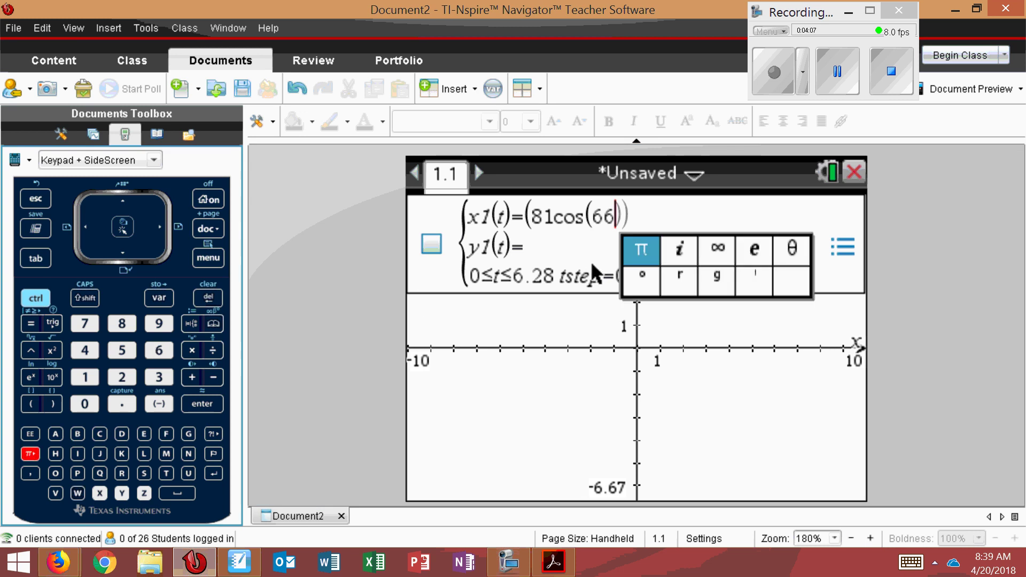
click(631, 280)
click(160, 234)
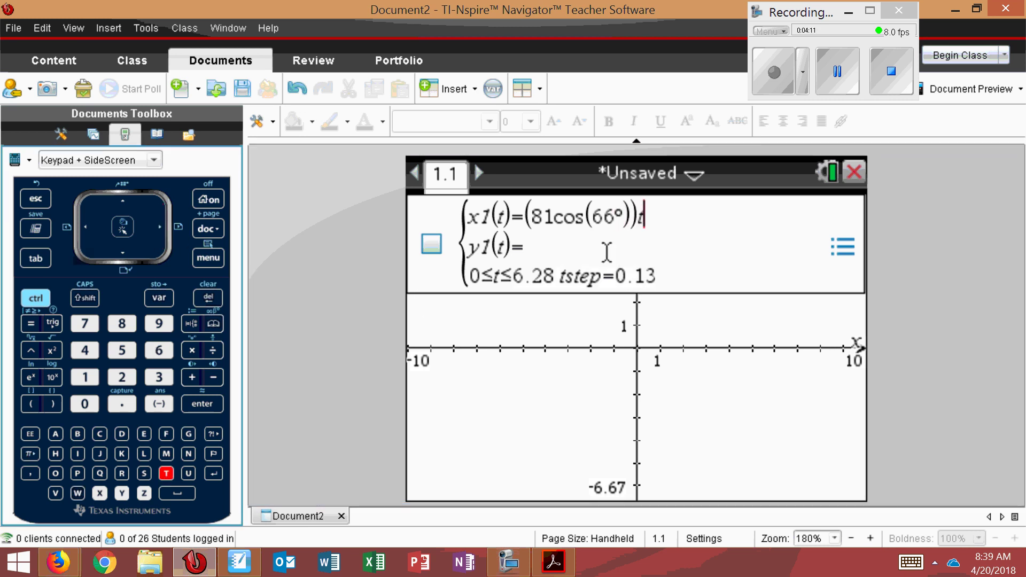
Finish x1(t) with t and start y1(t) with −1/2
text(t)
click(122, 252)
click(160, 405)
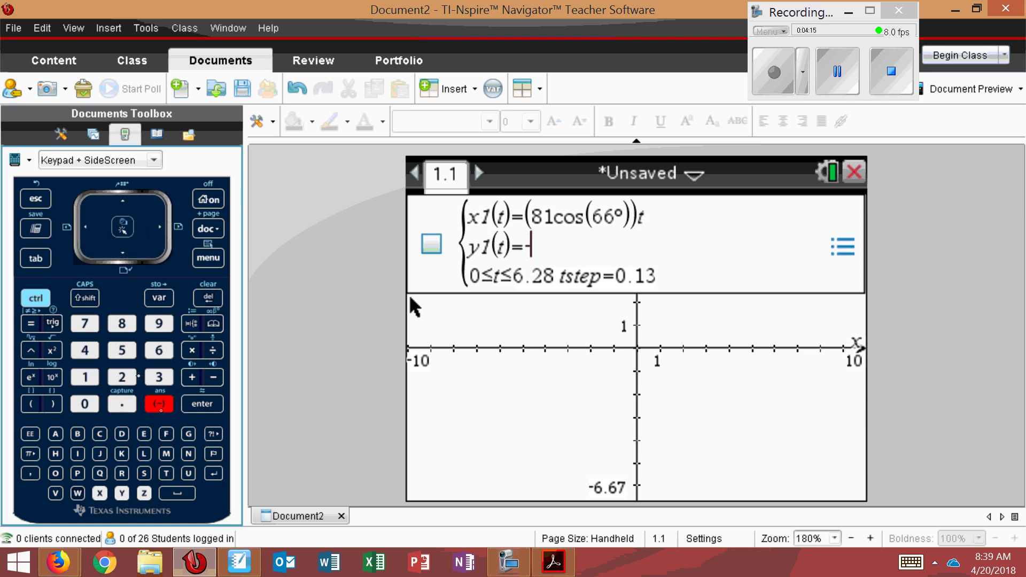
click(36, 299)
click(213, 350)
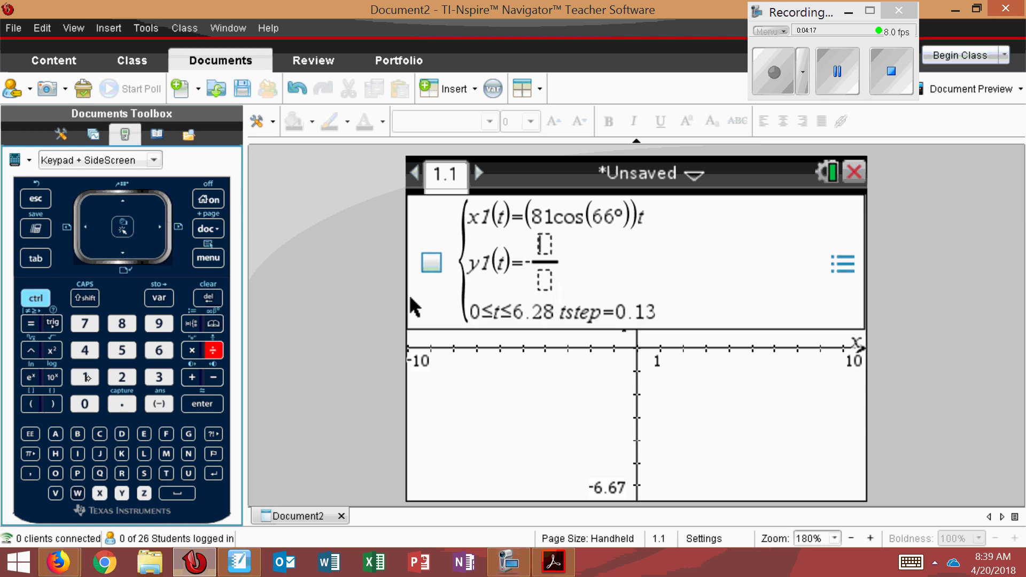
drag(559, 289, 457, 270)
click(457, 270)
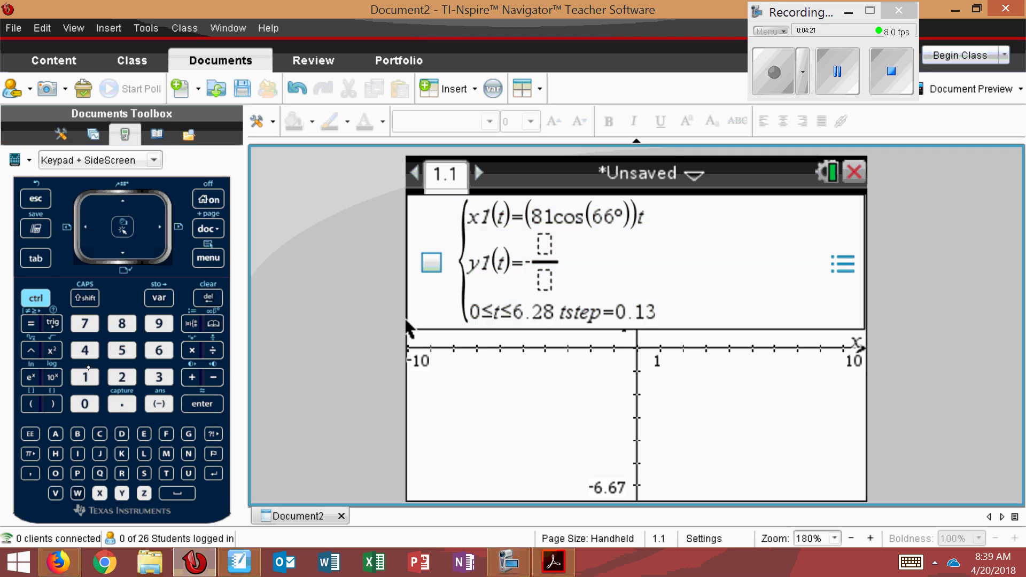
click(86, 378)
click(123, 252)
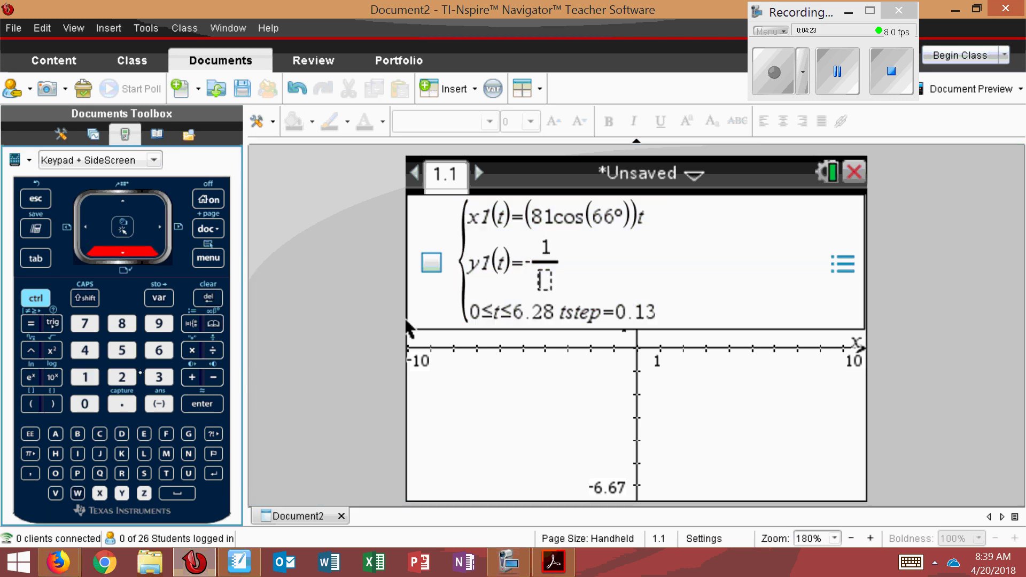
click(130, 376)
click(158, 227)
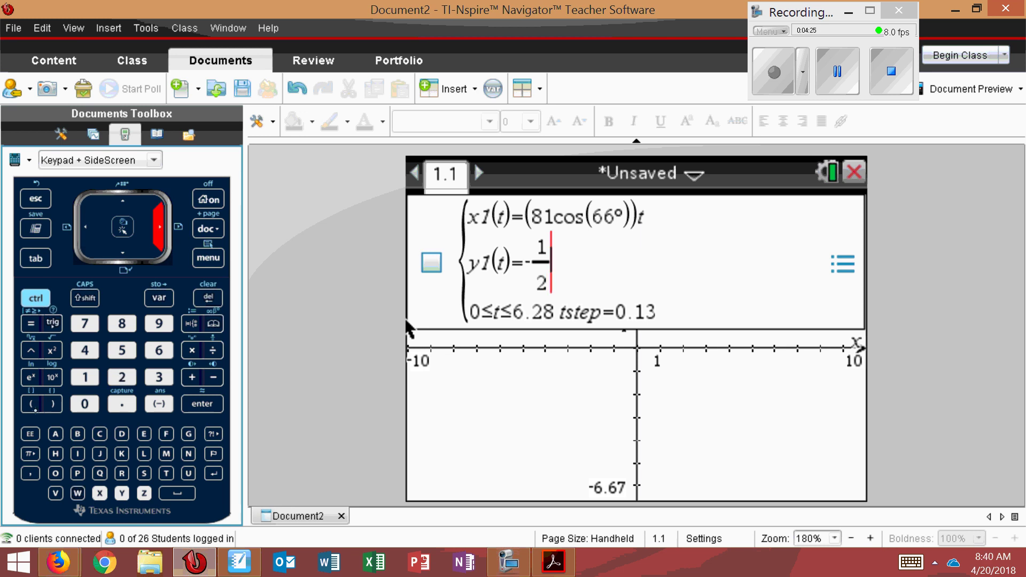
Continue y1(t) with (32)t²+
click(31, 403)
click(159, 376)
click(122, 377)
click(53, 404)
click(166, 473)
click(52, 350)
click(192, 377)
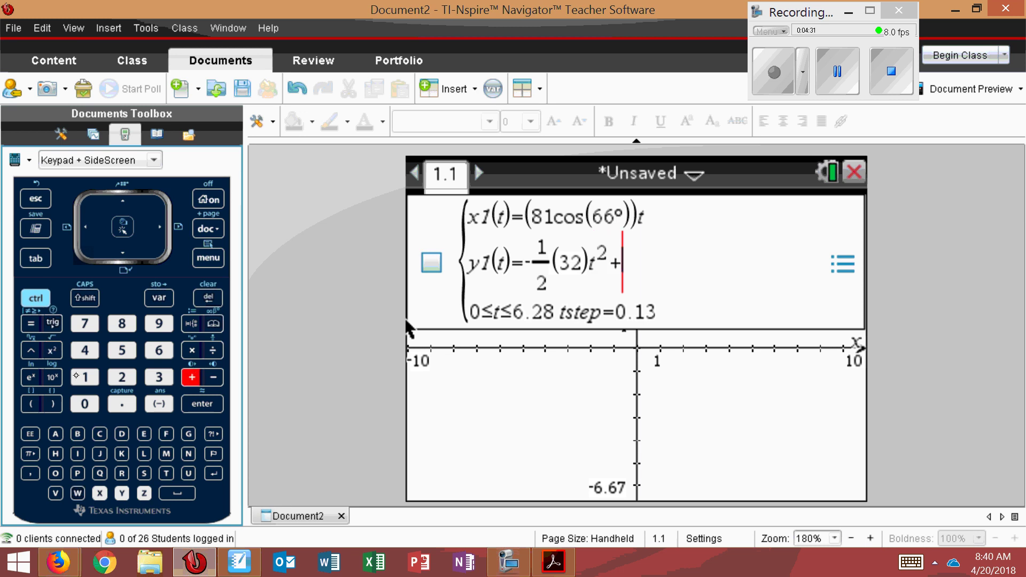
Complete y1(t) with (81sin(66°))t+0
click(31, 403)
click(122, 324)
click(85, 376)
click(53, 323)
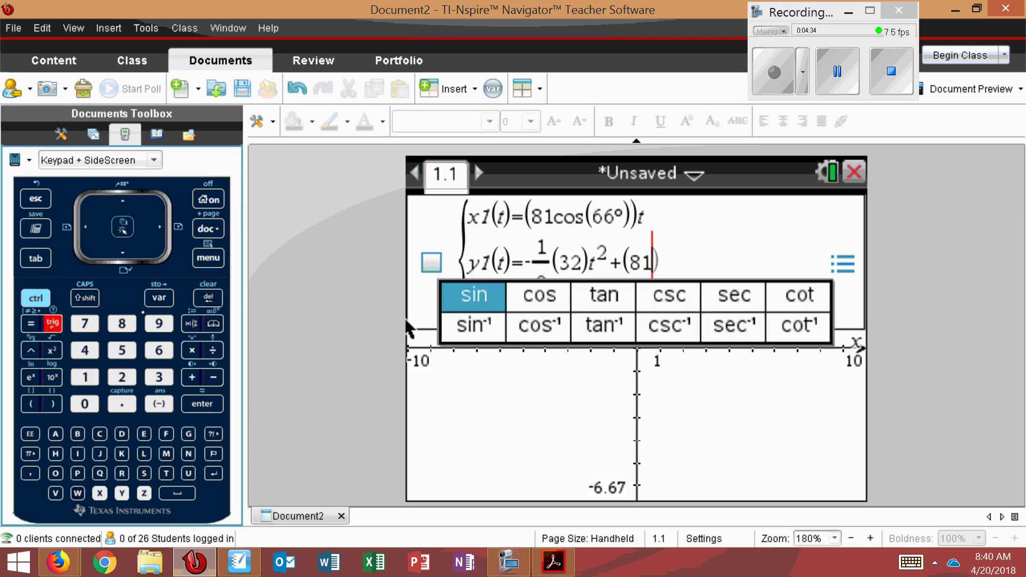
click(452, 295)
click(159, 351)
click(159, 351)
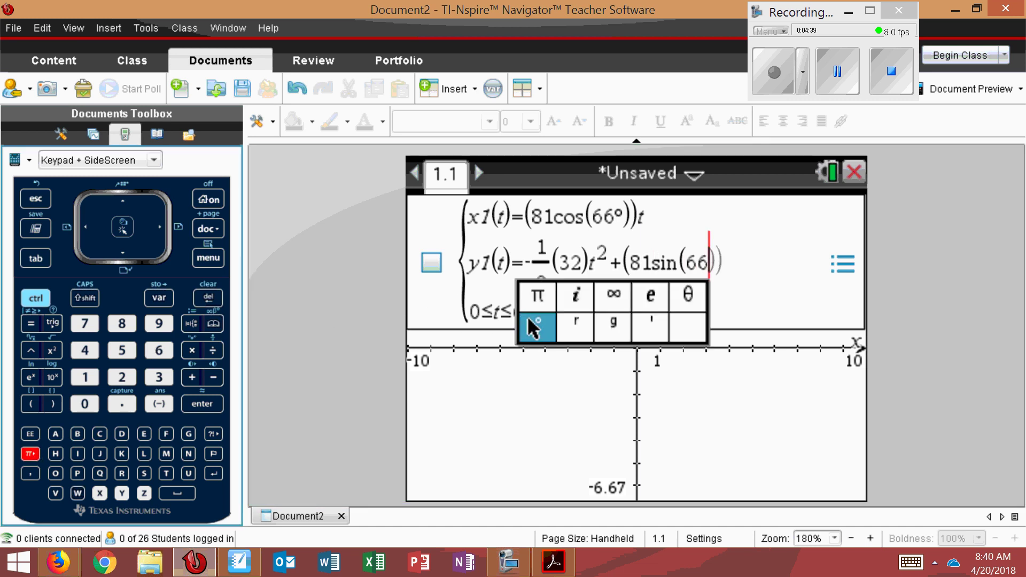
click(526, 327)
click(162, 236)
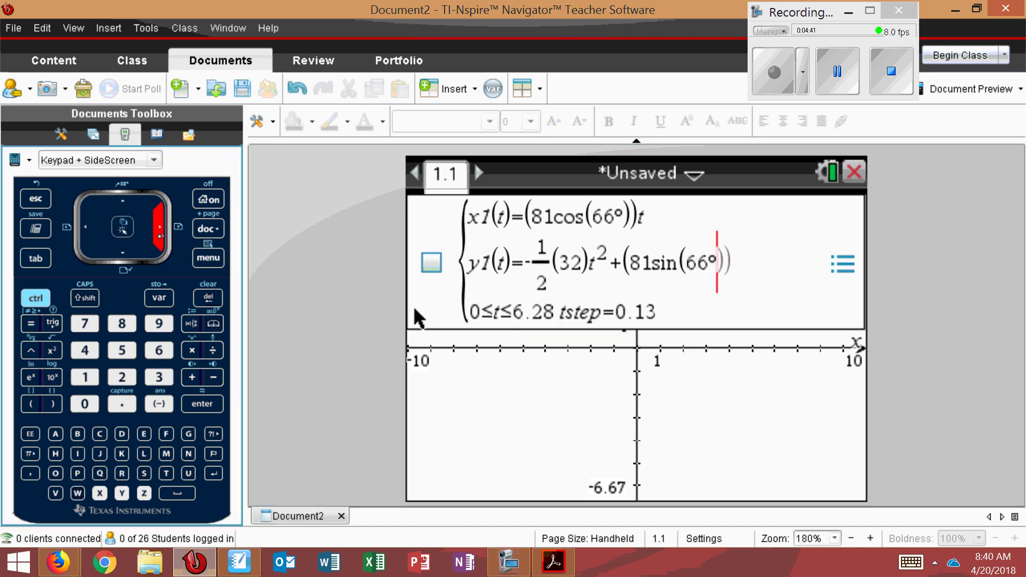
text(t)
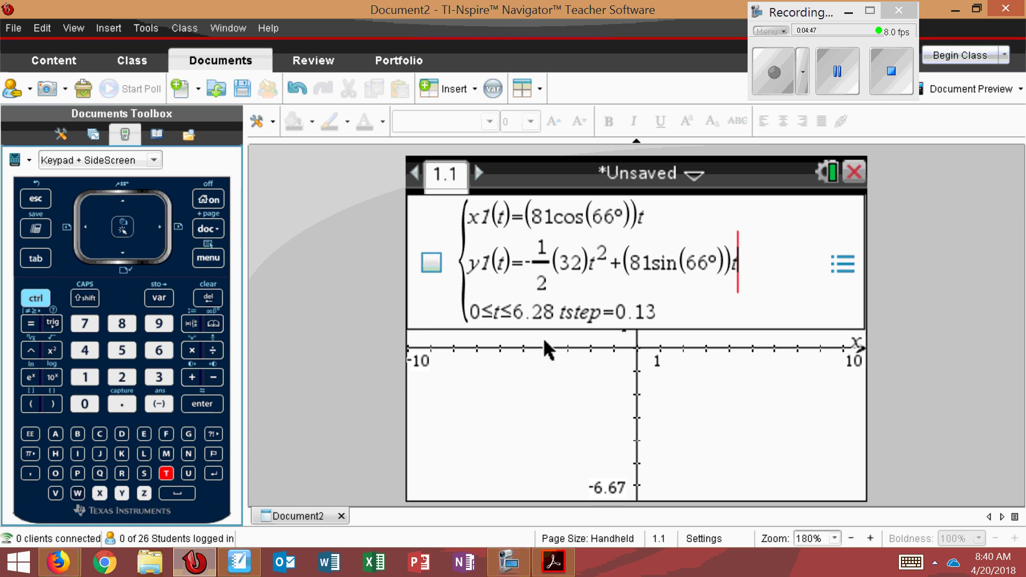
text(+0)
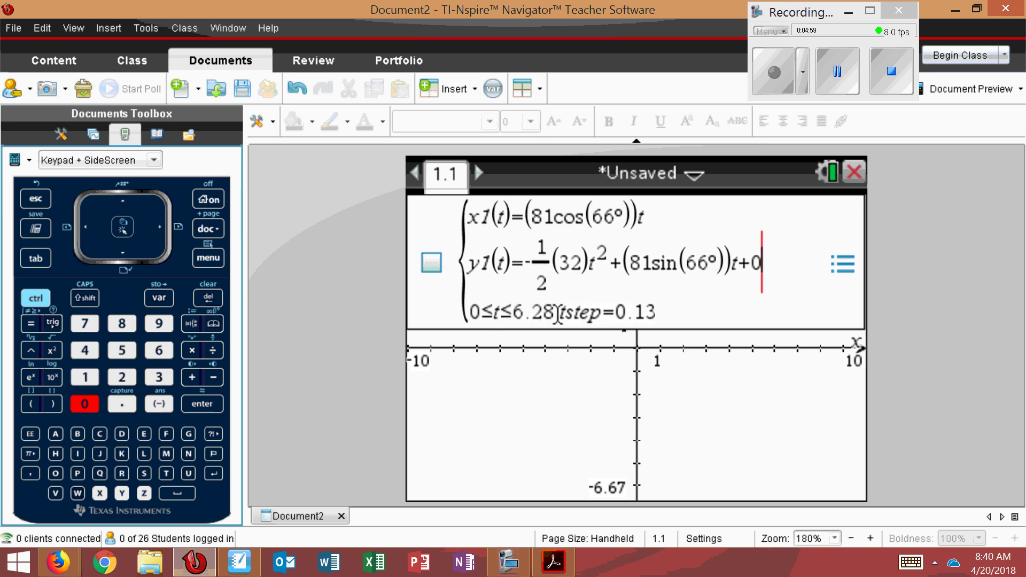
Set the t upper bound to 4 and graph the parametric equations
drag(560, 313, 522, 314)
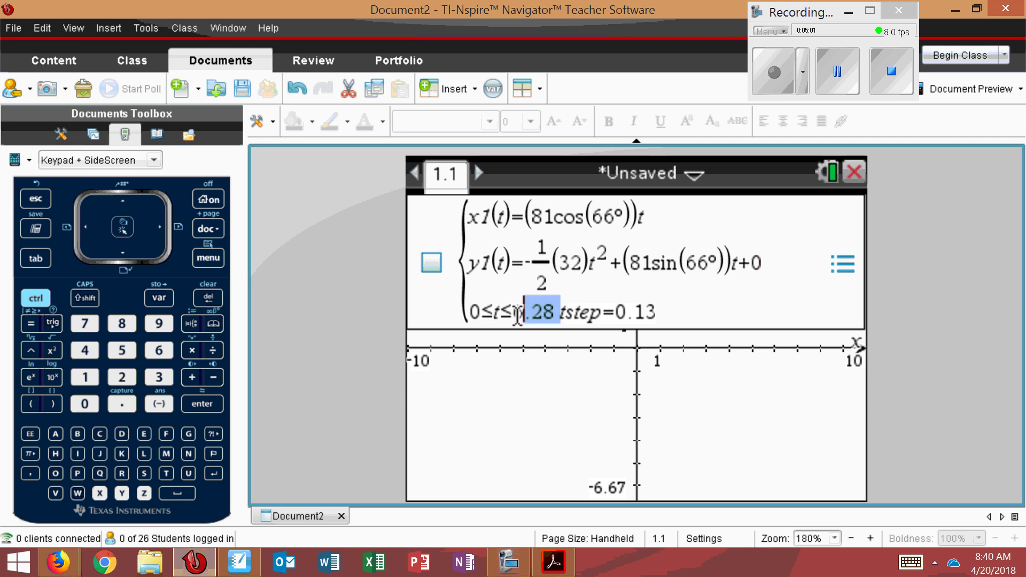
key(BackSpace)
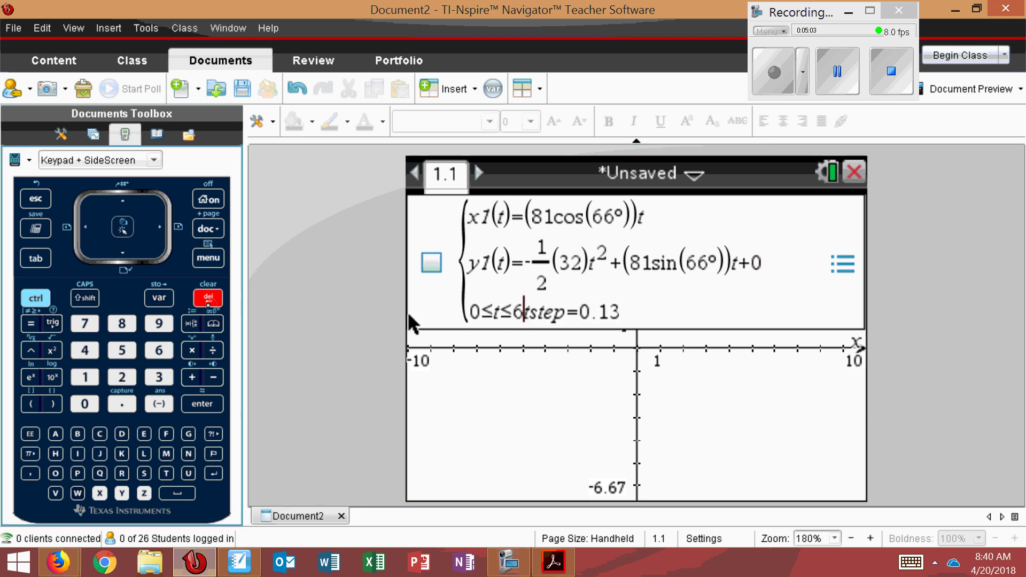
key(BackSpace)
text(4)
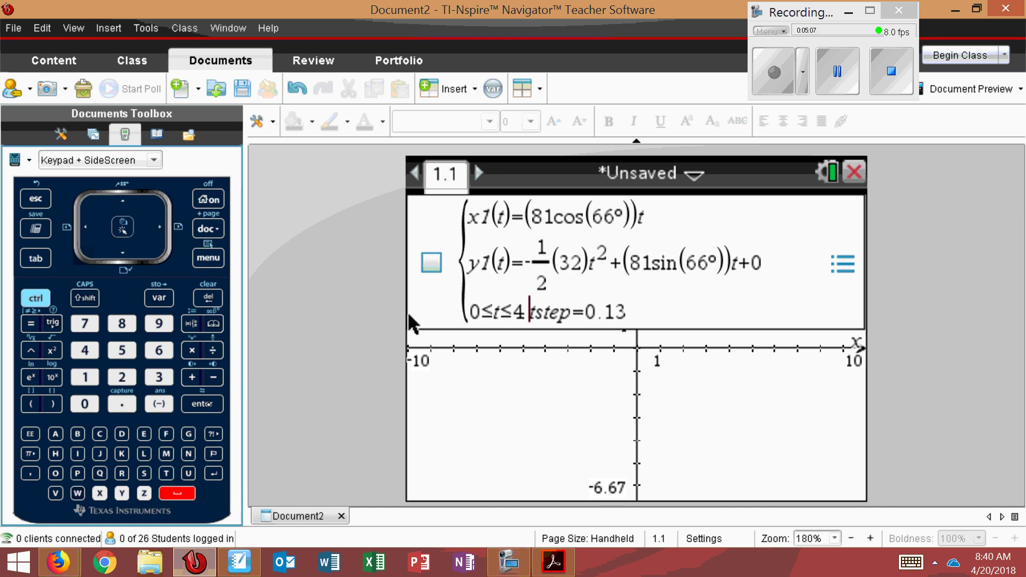
key(Return)
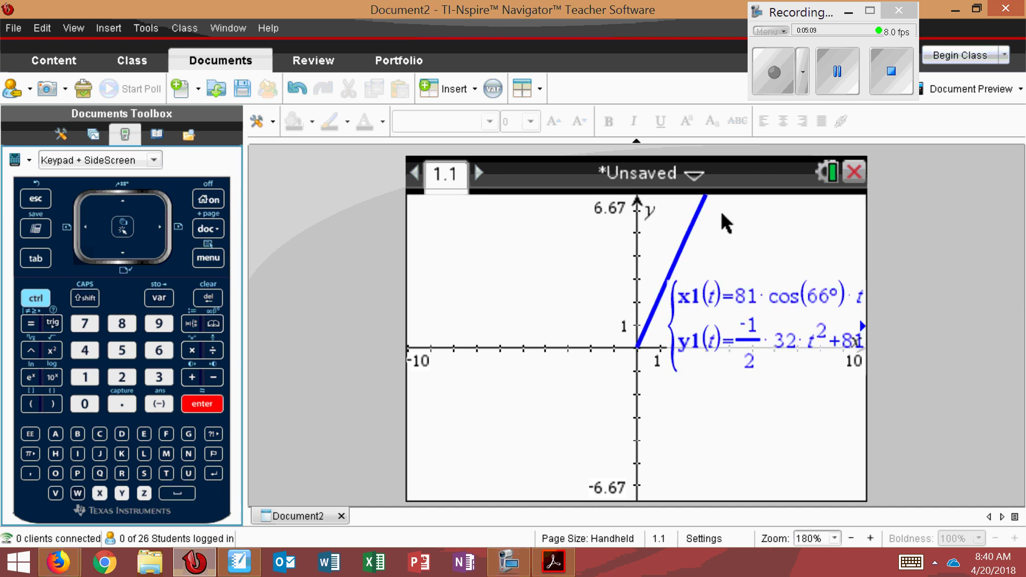
Apply Zoom – Fit to show the whole curve and move the equation label to the middle
key(ctrl+m)
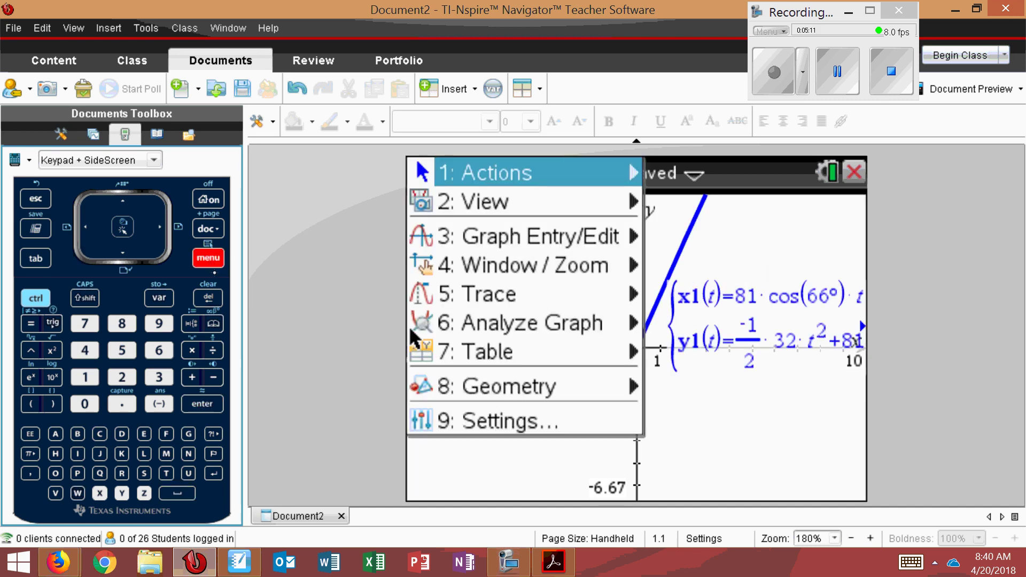
click(504, 264)
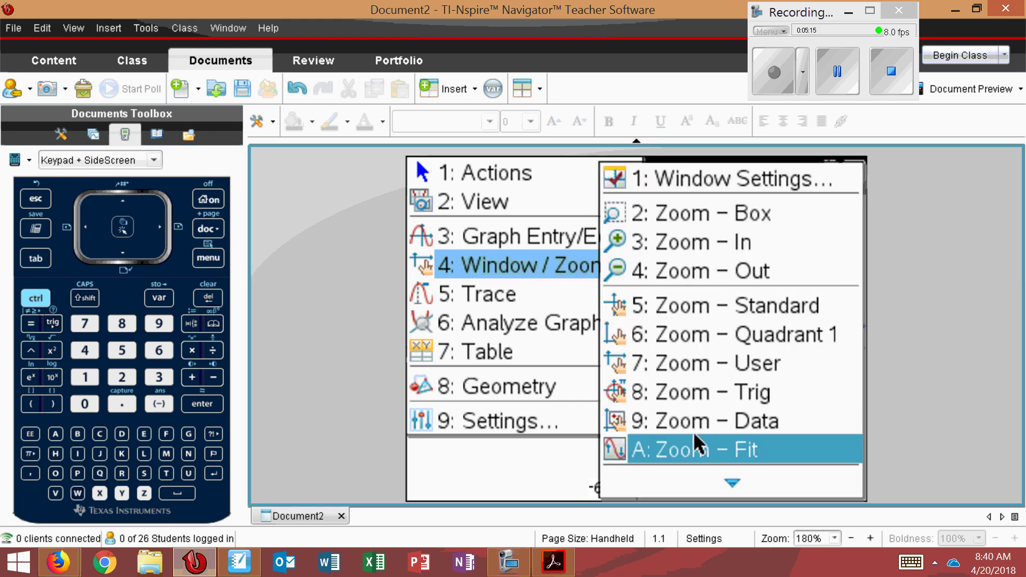
click(691, 447)
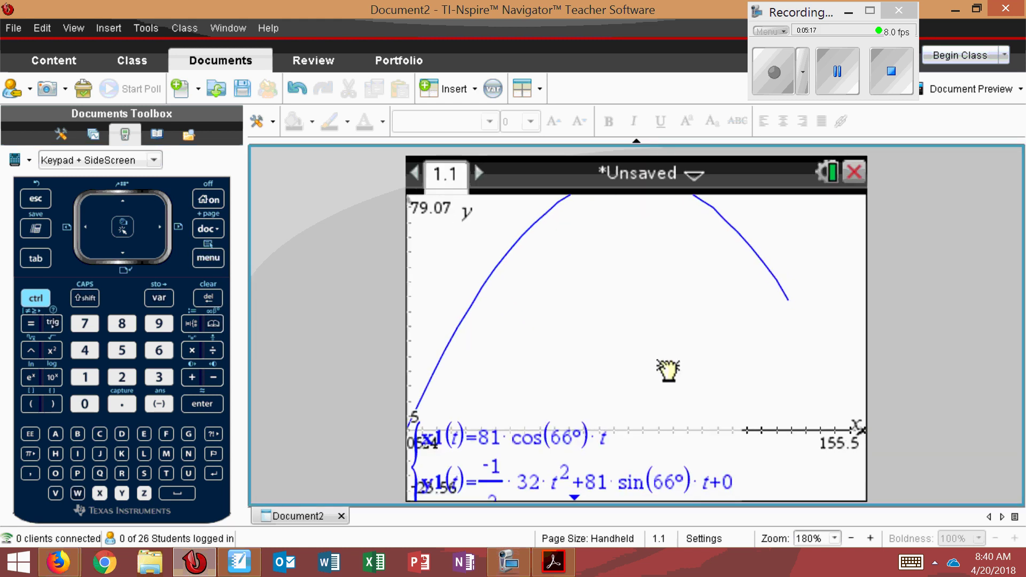
drag(568, 422, 546, 322)
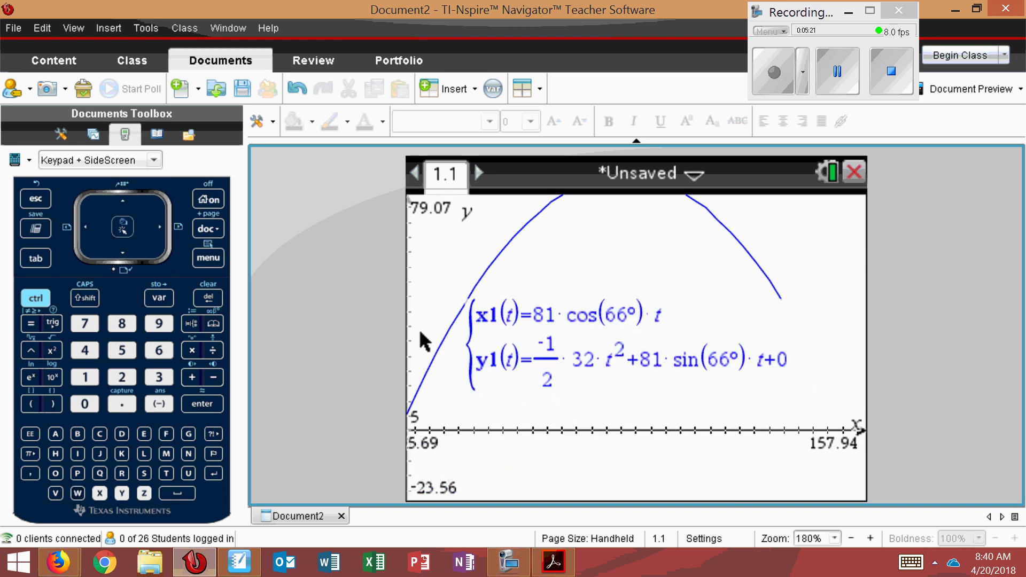
Change the t upper bound to 6, replot, and nudge the equation label
key(Tab)
key(Up)
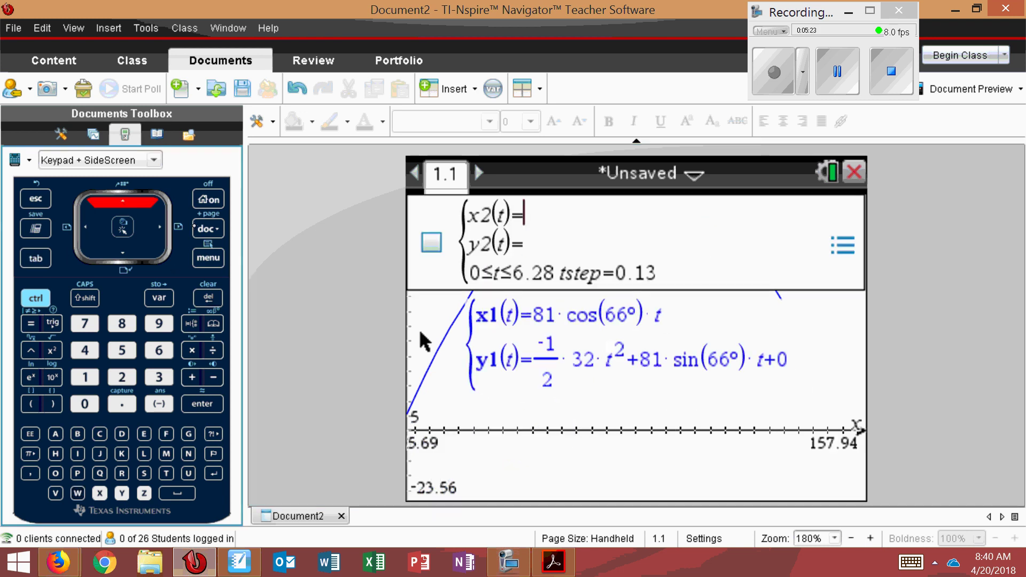
drag(523, 308, 498, 367)
double_click(517, 308)
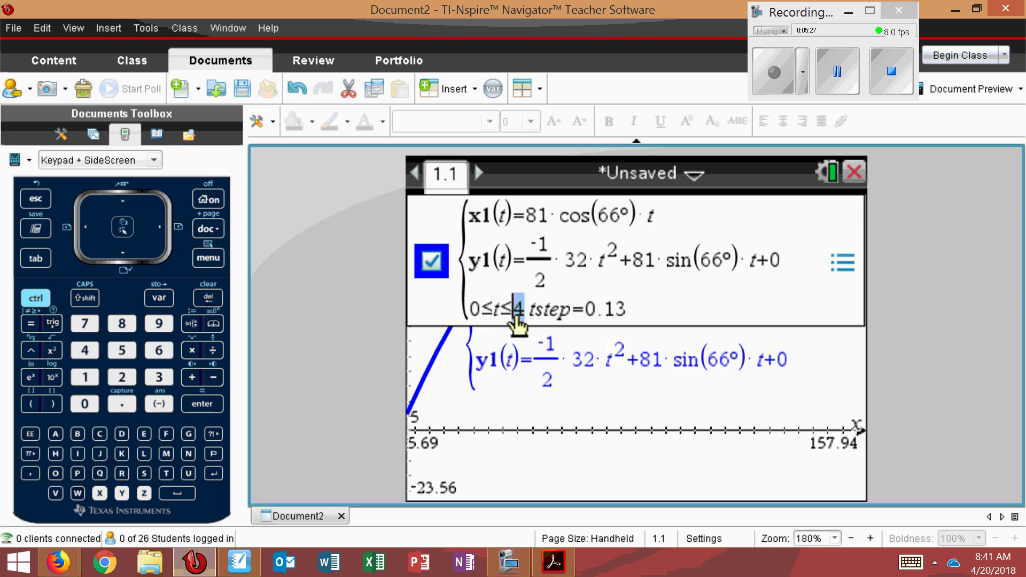
click(166, 353)
key(Return)
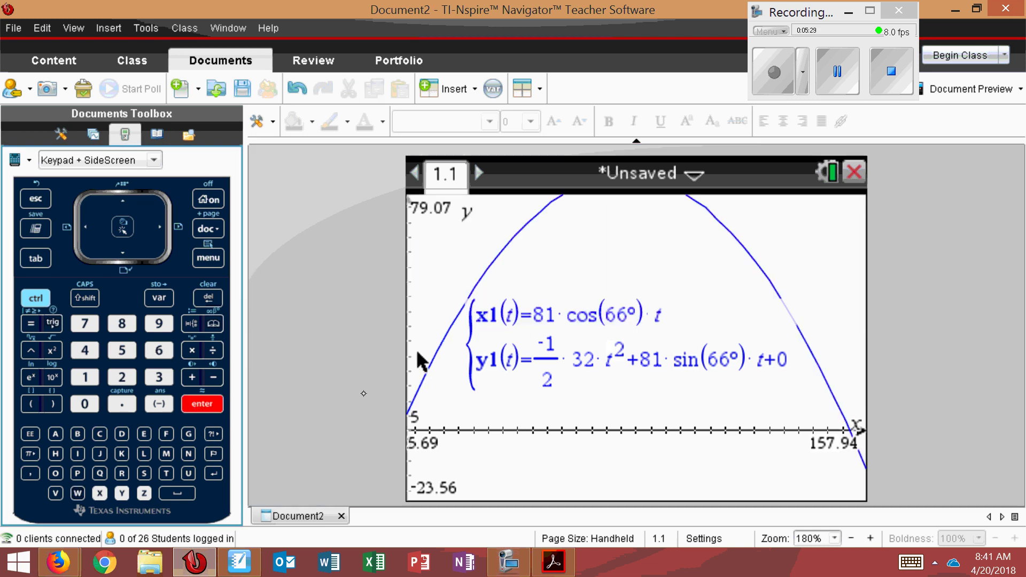
click(608, 460)
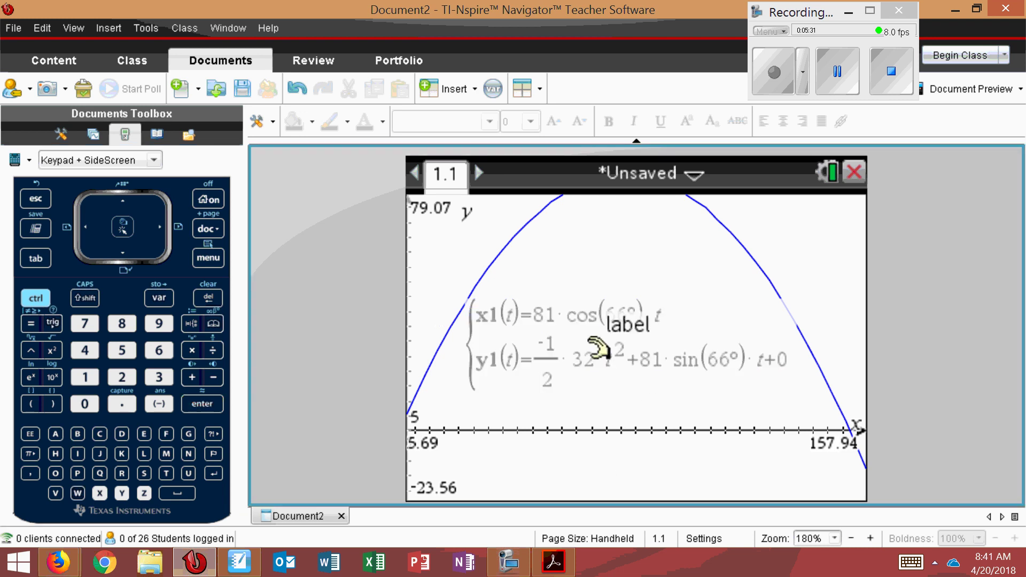
drag(596, 344, 606, 384)
key(alt+Tab)
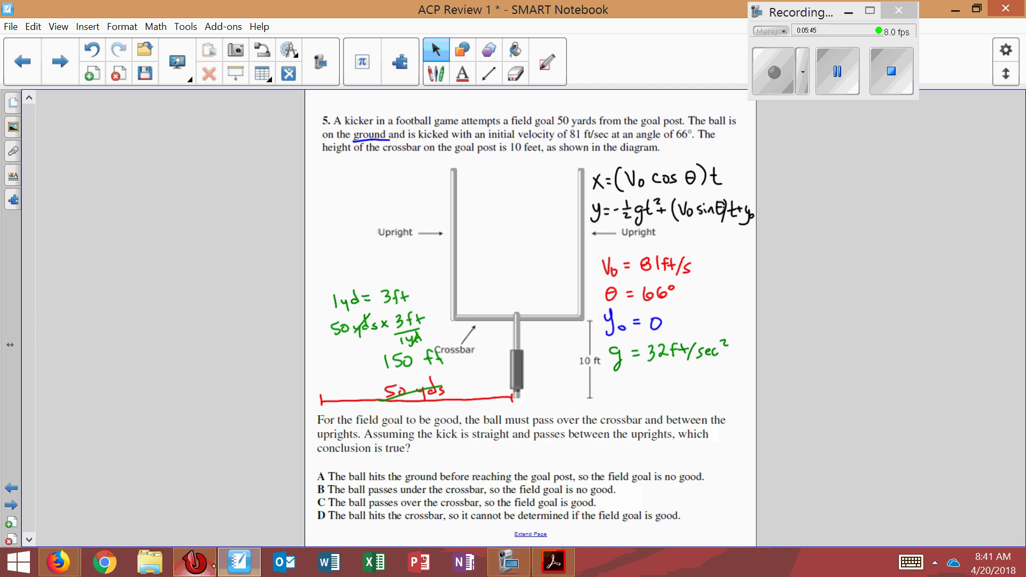
click(194, 561)
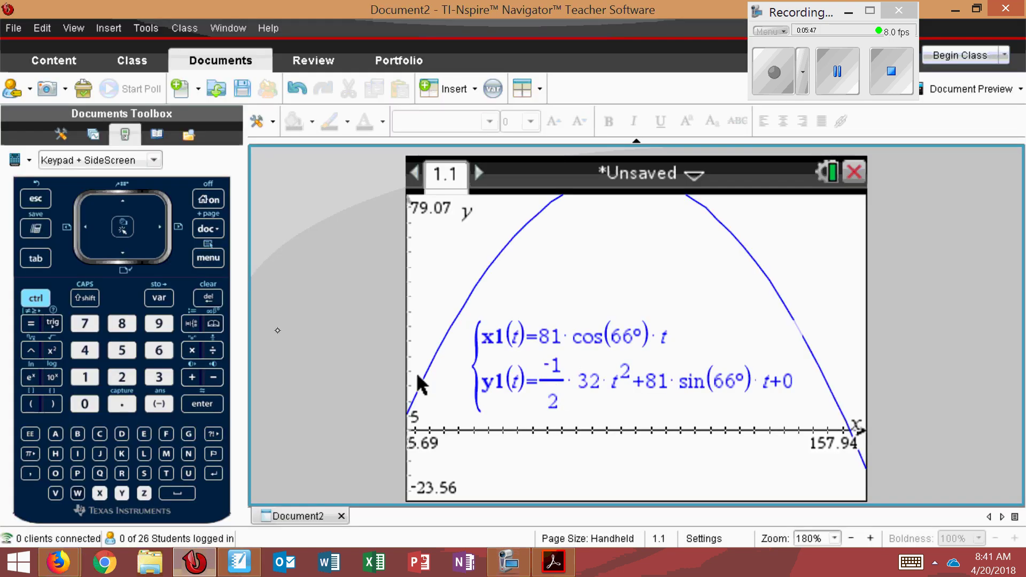
Graph the horizontal line f1(x)=10 and move the parametric label out of the way
key(ctrl+m)
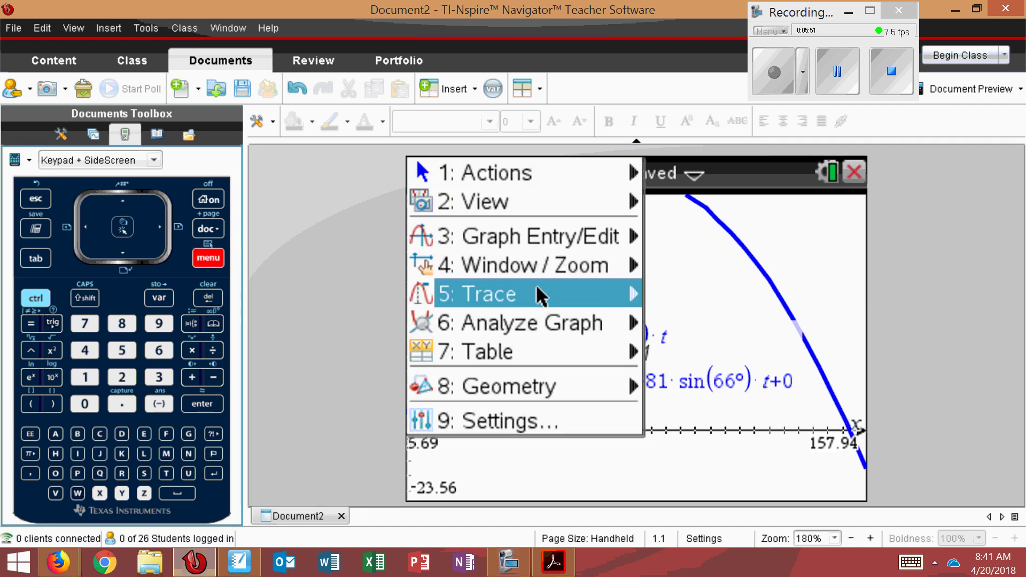
mouse_move(537, 236)
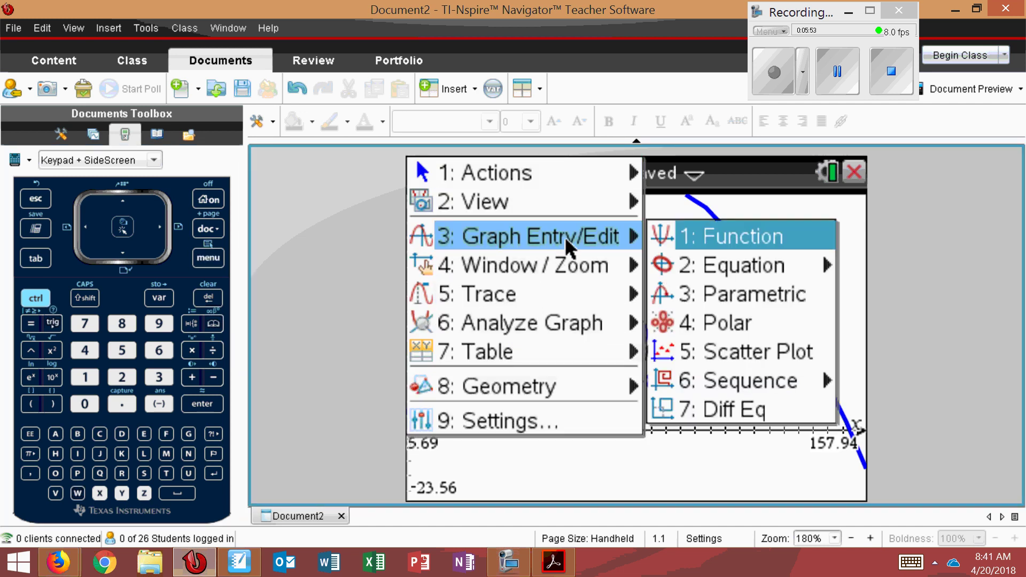
click(735, 234)
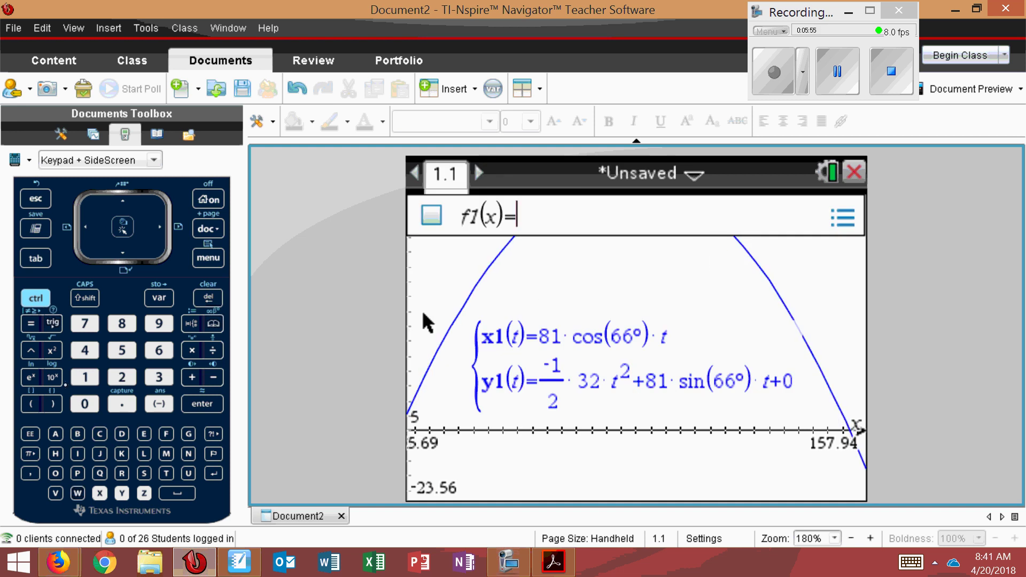
text(10)
key(Return)
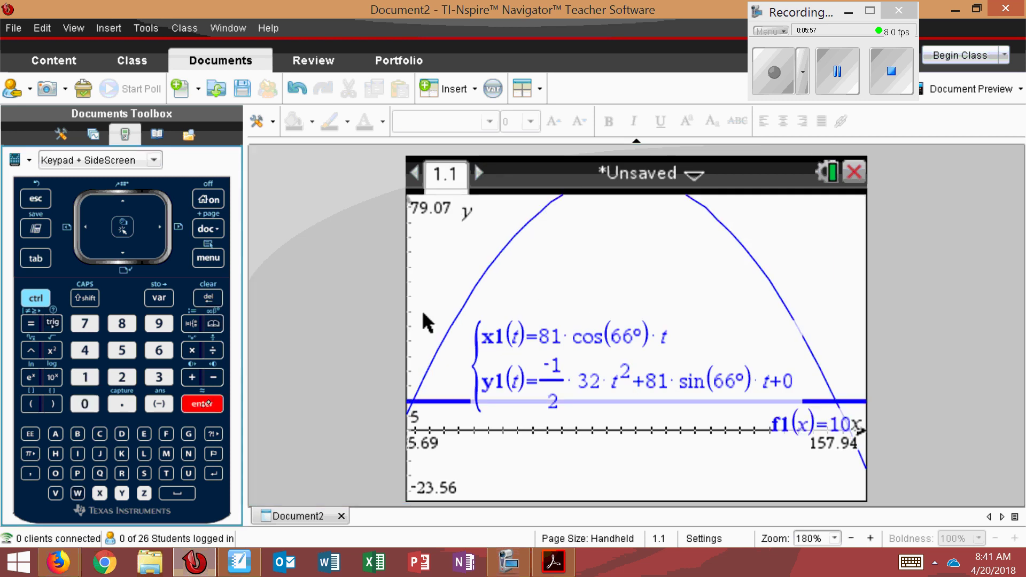
drag(563, 360, 577, 291)
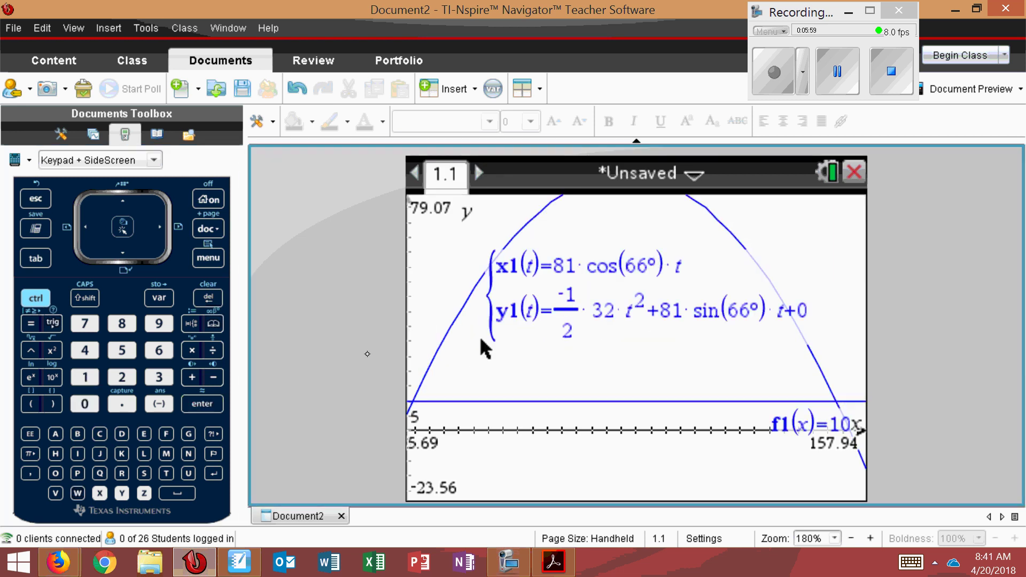
Clear f1's definition so its line is removed
double_click(411, 343)
click(411, 343)
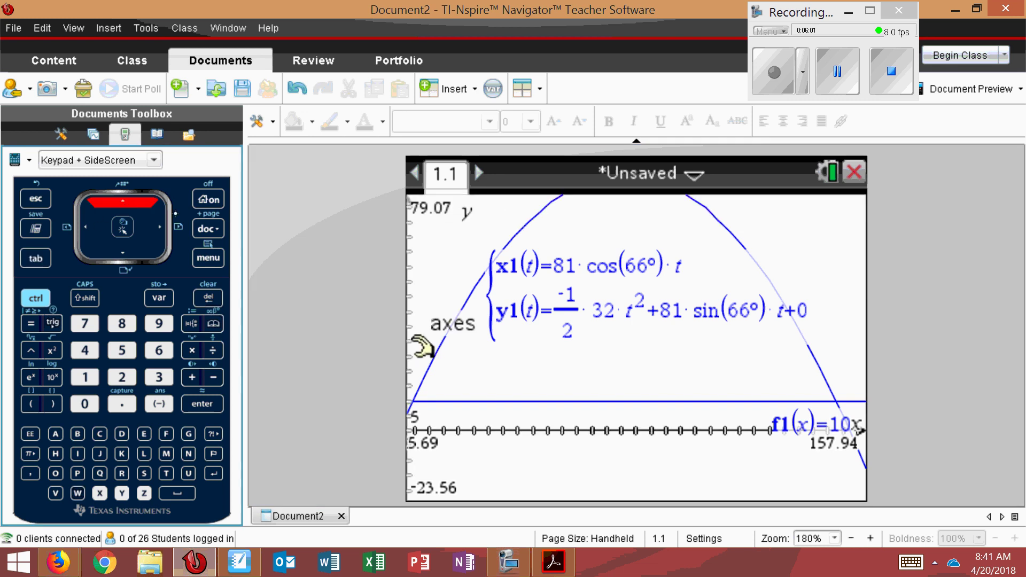
key(Tab)
key(Up)
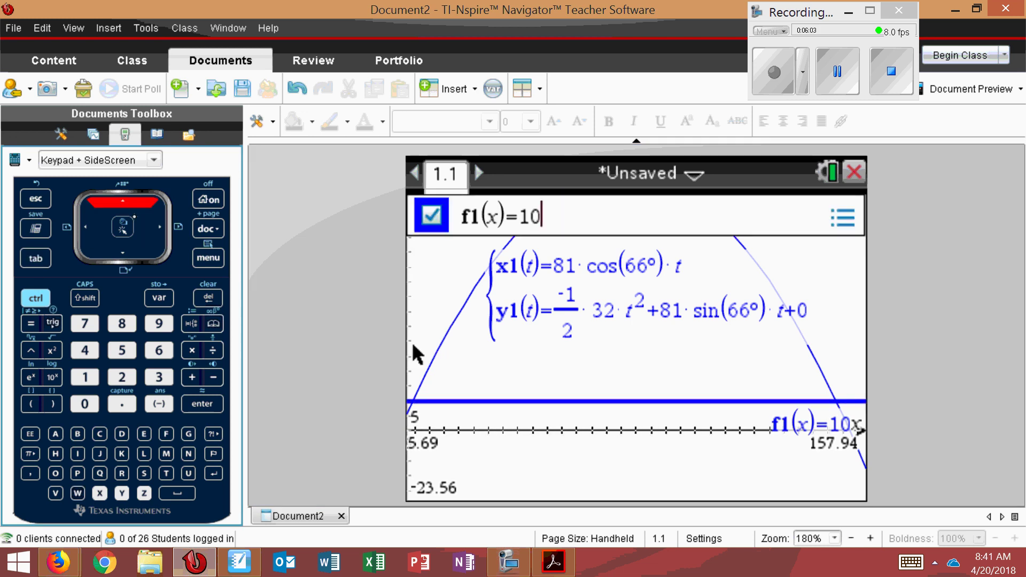
key(BackSpace)
key(BackSpace)
key(BackSpace)
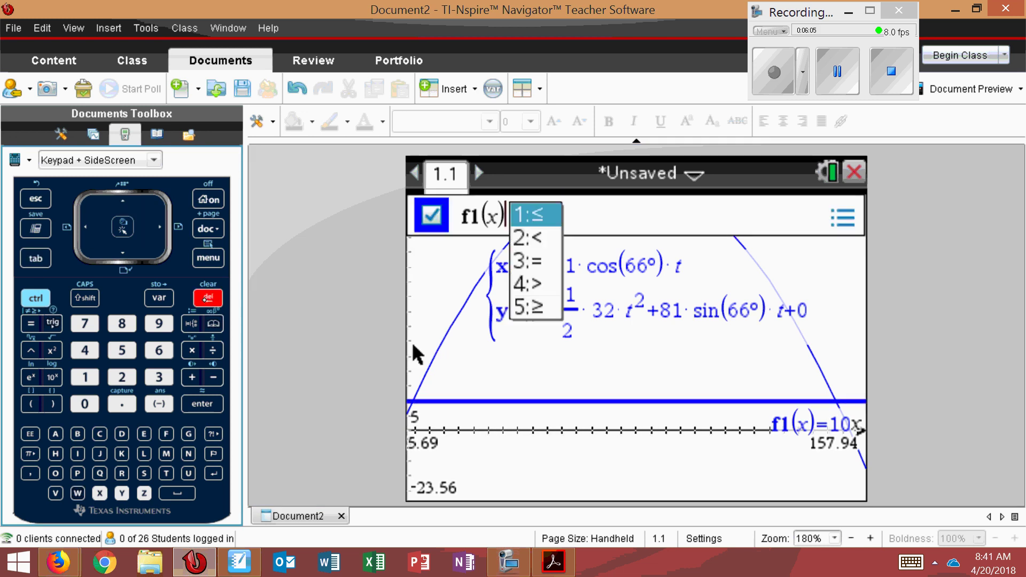
key(3)
key(Return)
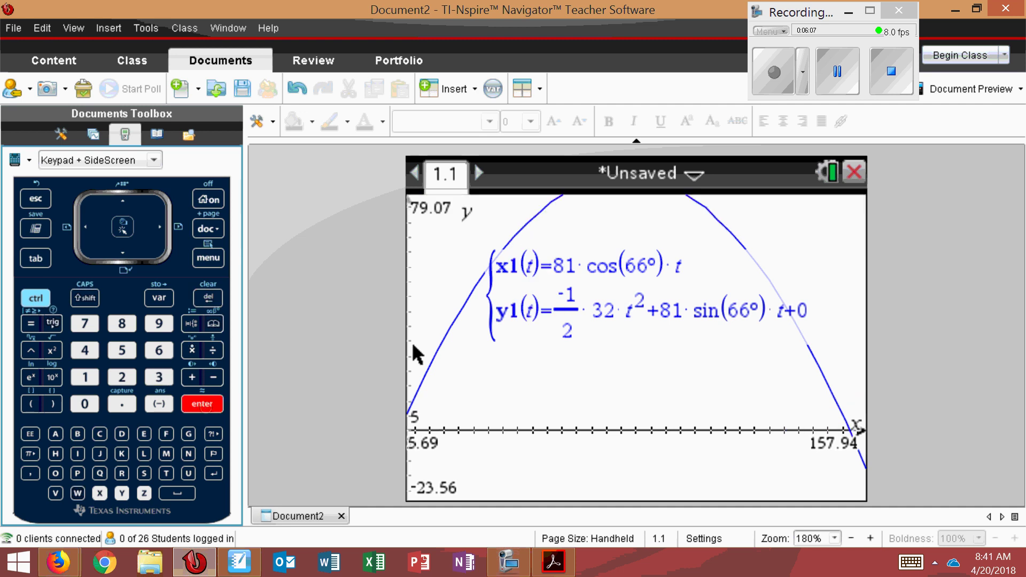
Graph f2(x)=10 and stretch the x-axis to widen the window to 166.37
key(Tab)
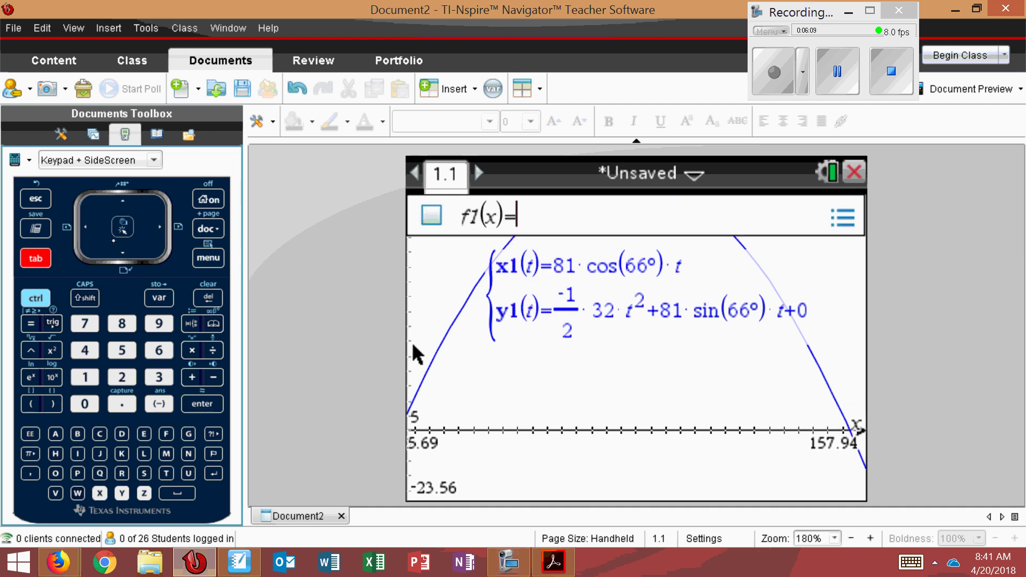
key(Down)
text(10)
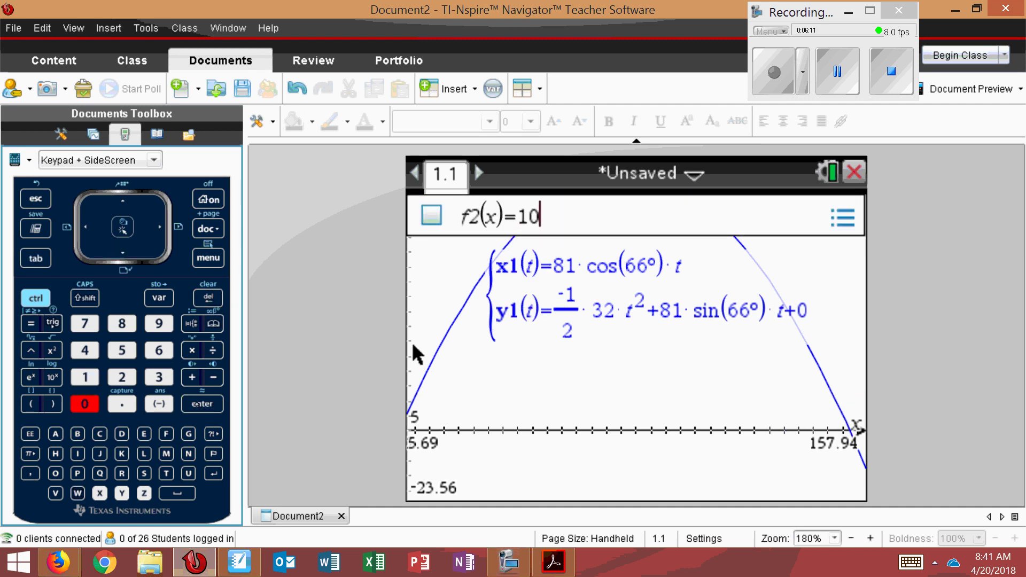
key(Return)
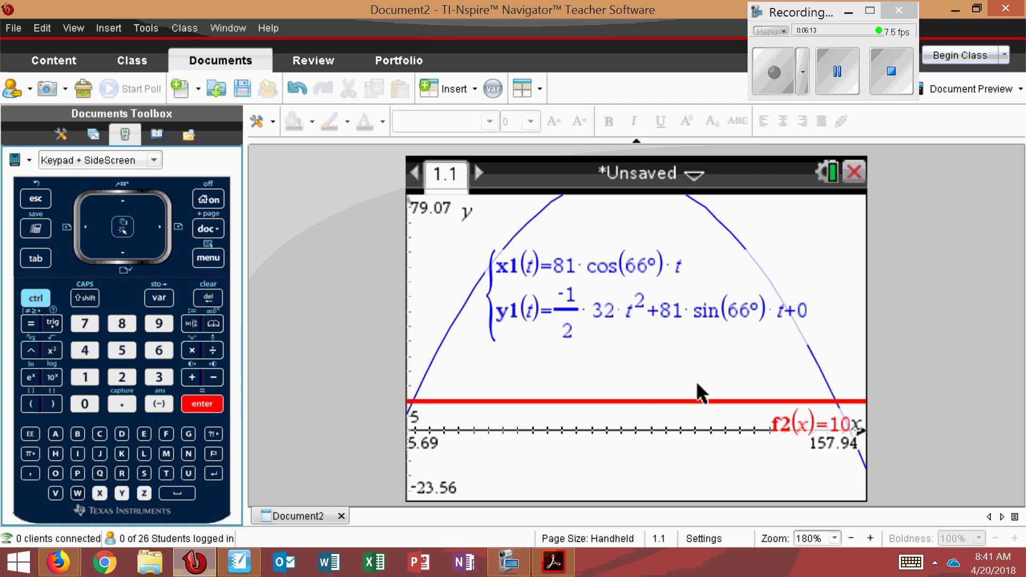
drag(812, 431, 790, 441)
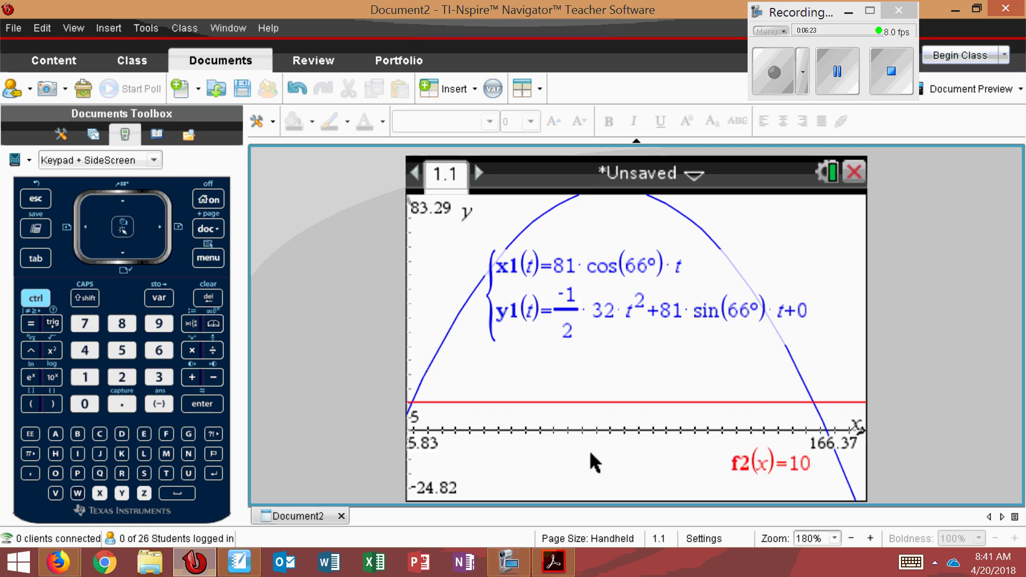
Graph Trace the parabola and step the point to t=4, reading (132, 40)
key(ctrl+m)
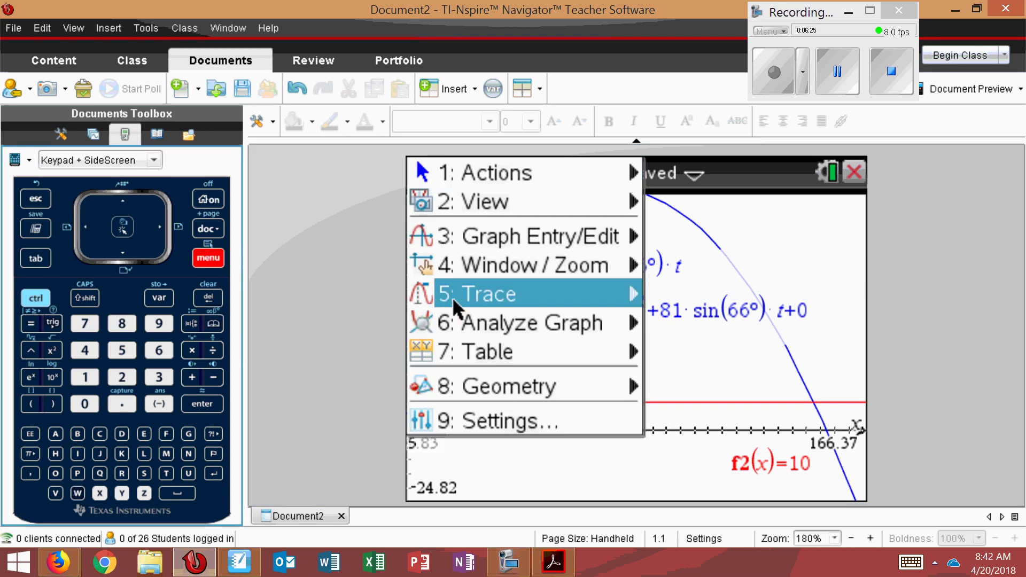
mouse_move(490, 298)
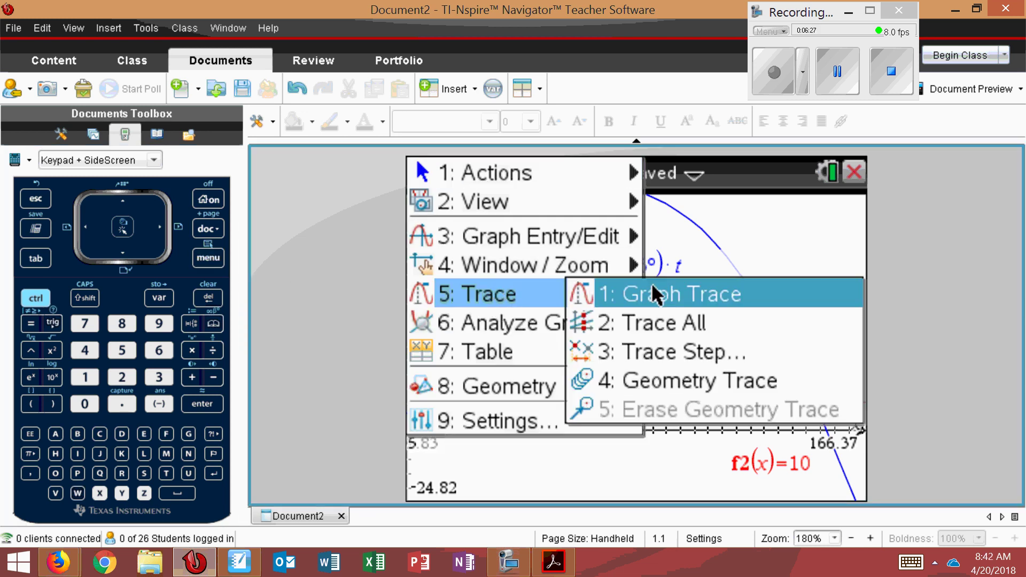
click(593, 295)
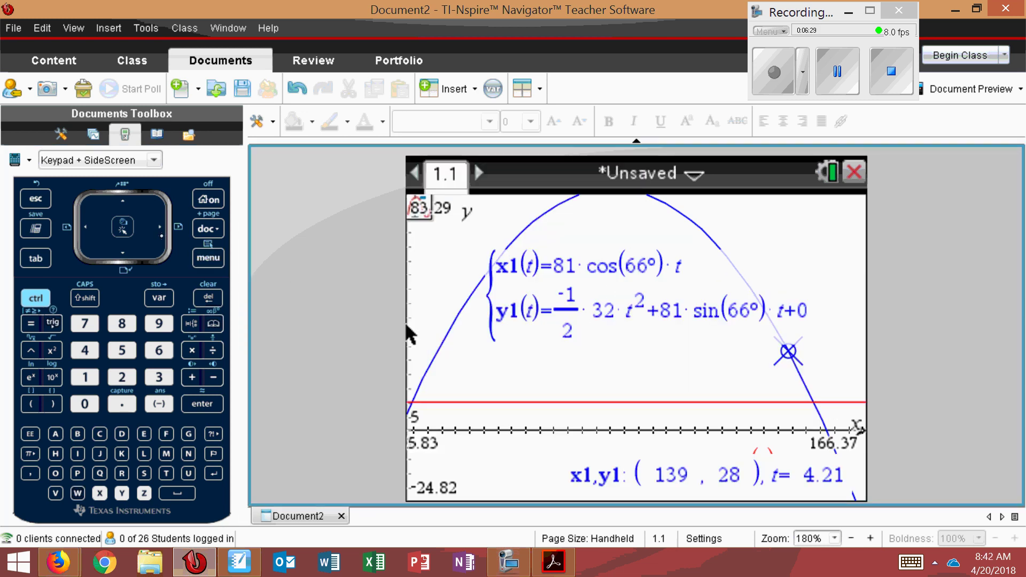
key(Right)
key(Right)
key(Right)
key(Right)
key(Right)
key(Left)
key(Left)
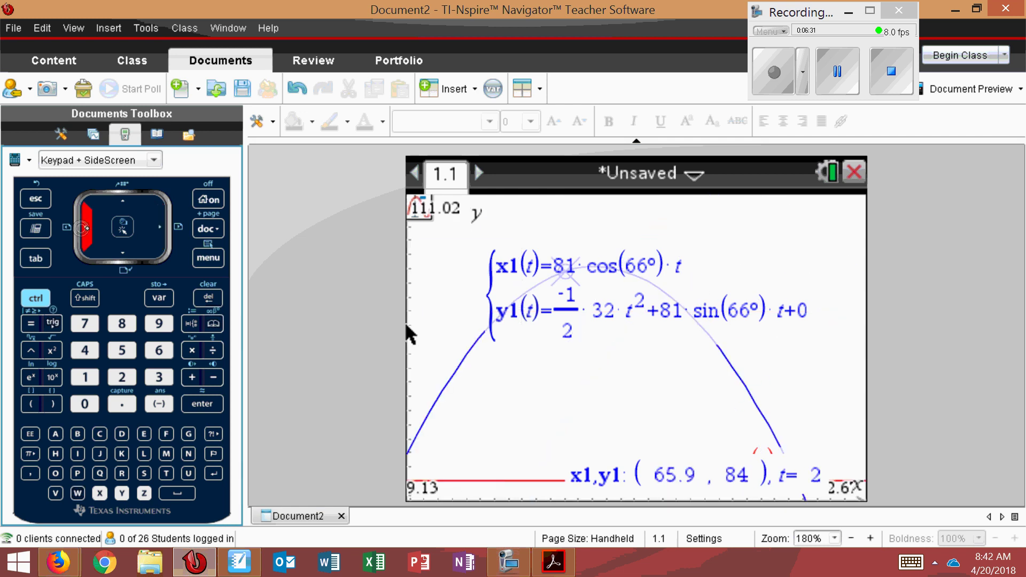
key(Left)
key(Left)
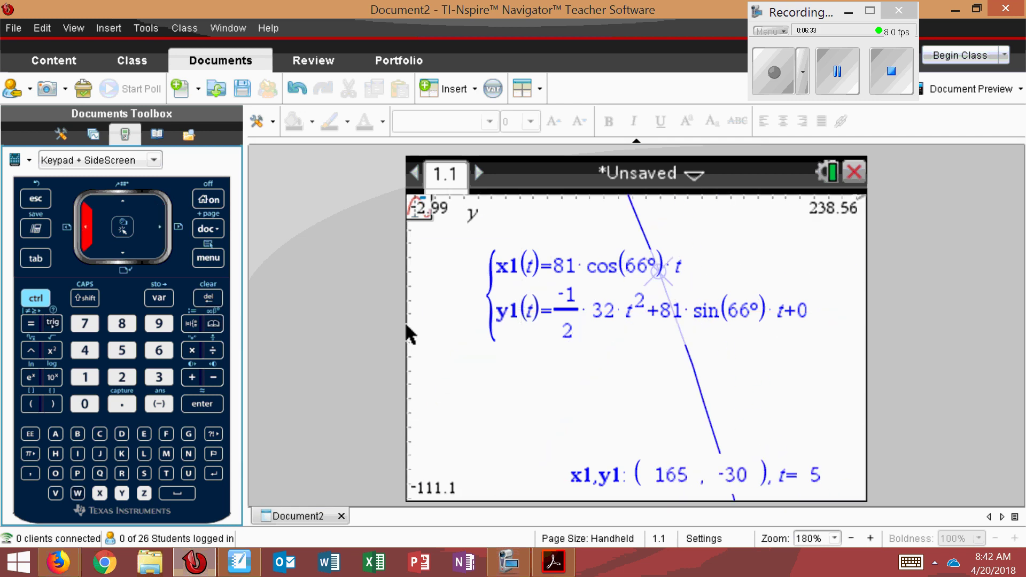
key(Right)
key(Left)
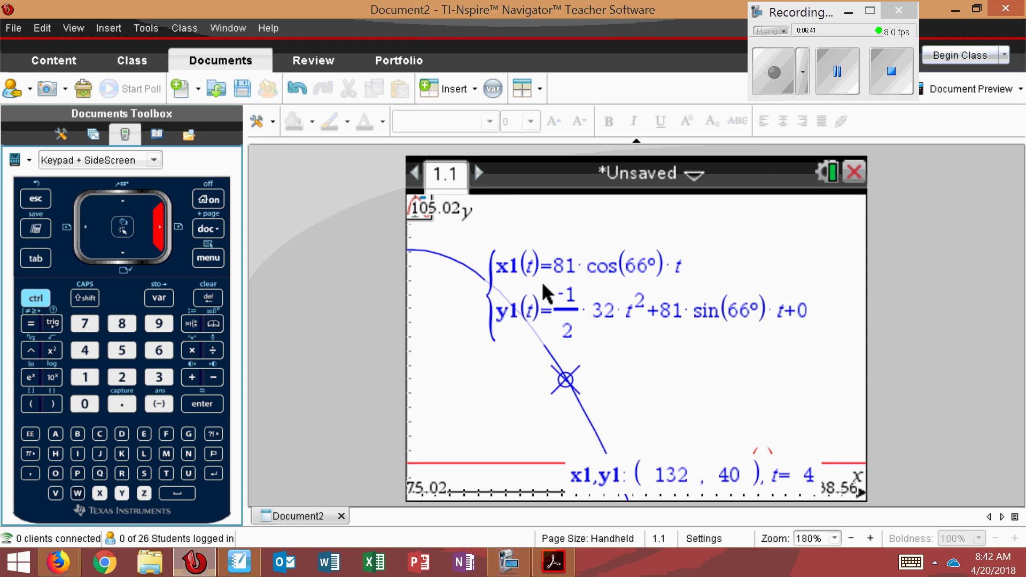
Set the trace step to .01 and advance the point to t=4.28, reading (141, 23.6)
click(209, 258)
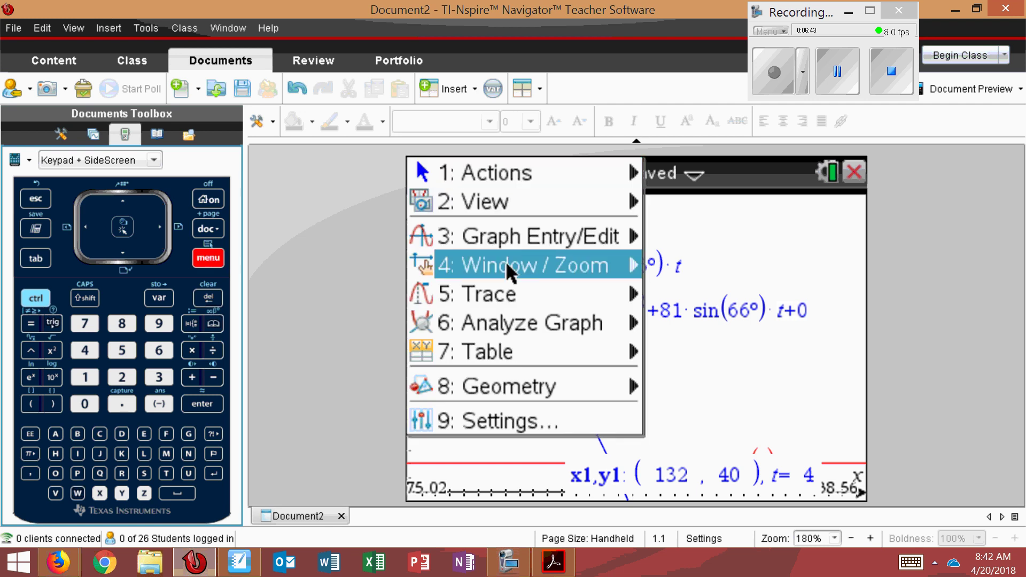
mouse_move(512, 289)
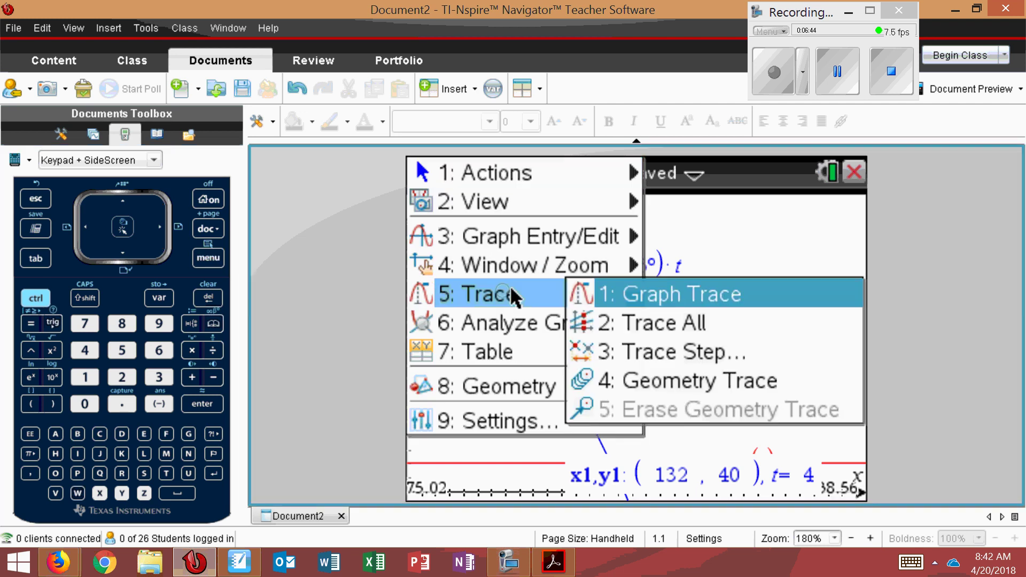
click(651, 350)
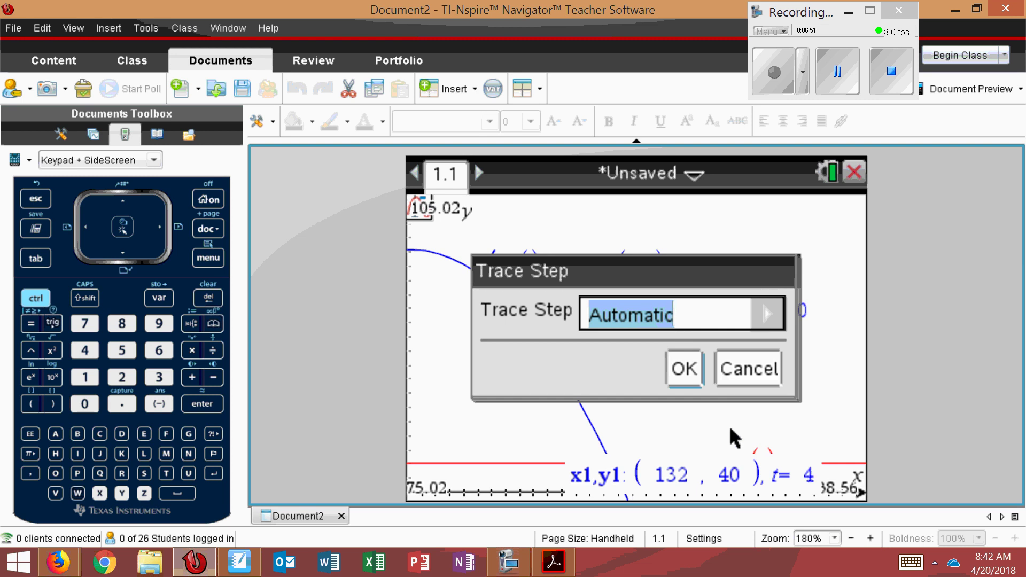
text(.)
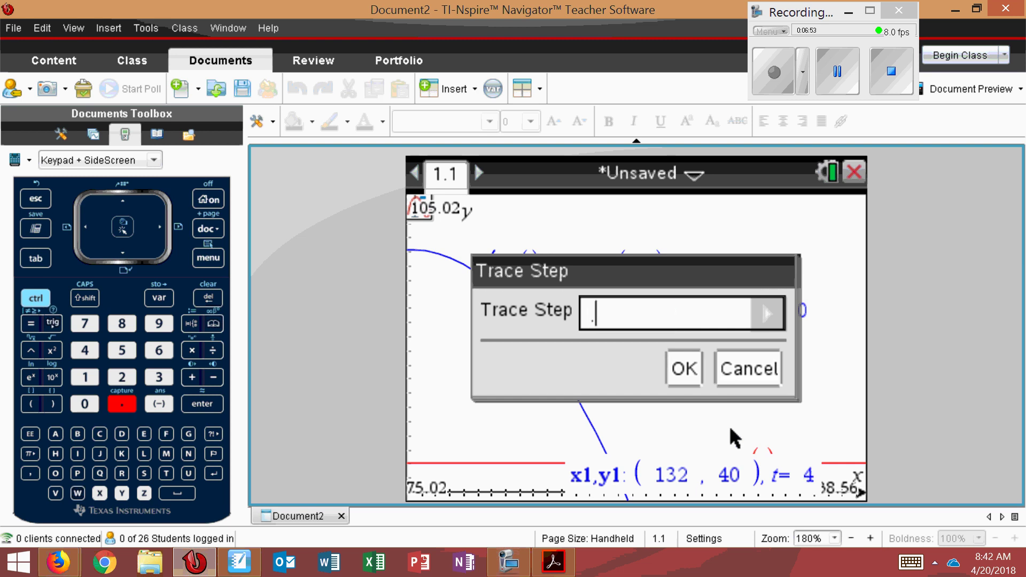
text(01)
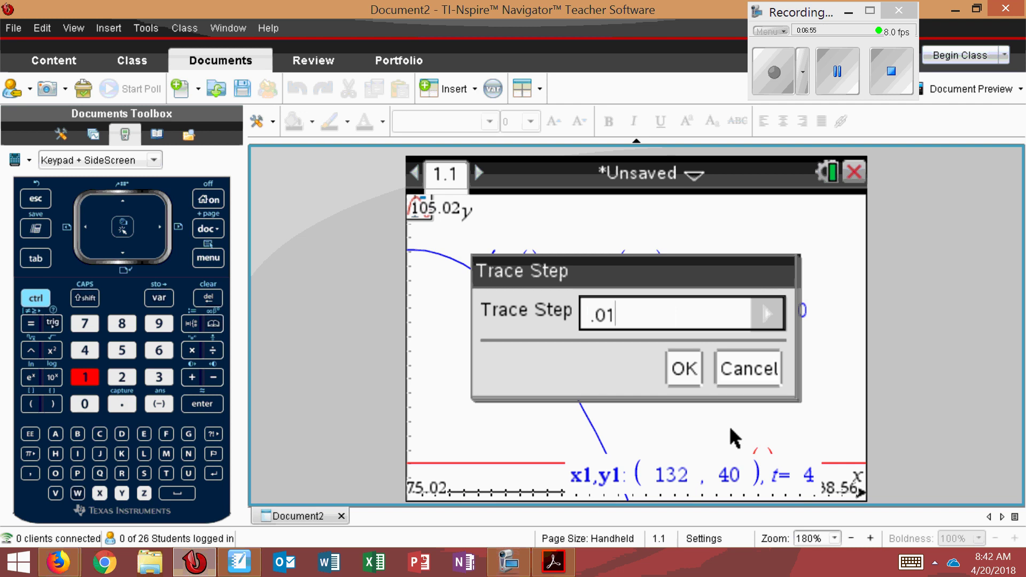
key(ctrl+a)
key(Return)
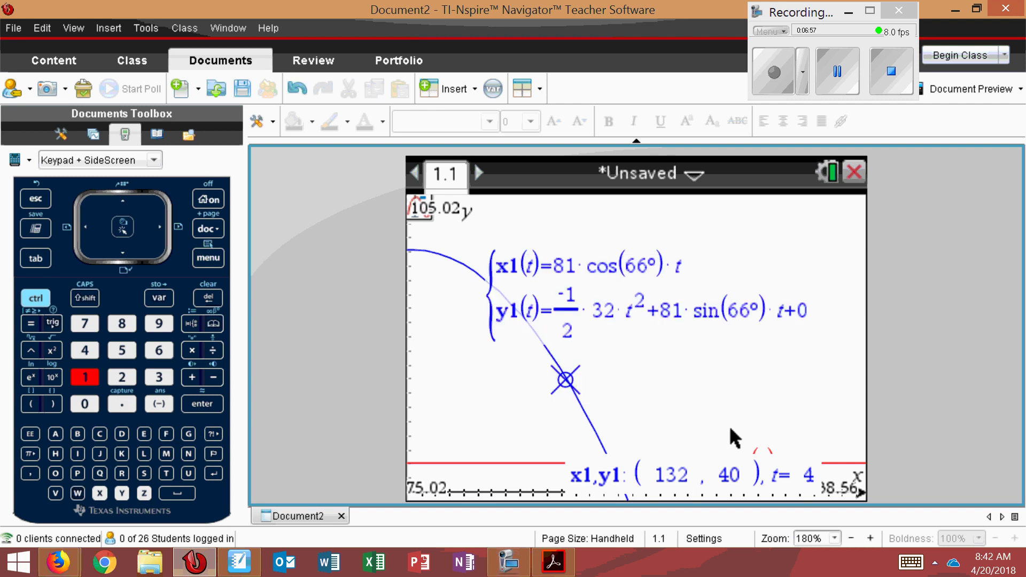
key(Right)
key(Right)
key(Right)
key(Right)
key(Right)
key(Right)
key(Right)
key(Right)
key(Right)
key(Right)
key(Right)
key(Right)
key(Right)
key(Right)
key(Right)
key(Right)
key(Right)
key(Right)
key(Right)
key(Right)
key(Right)
key(Right)
key(Right)
key(Right)
key(Right)
key(Right)
key(Right)
key(Right)
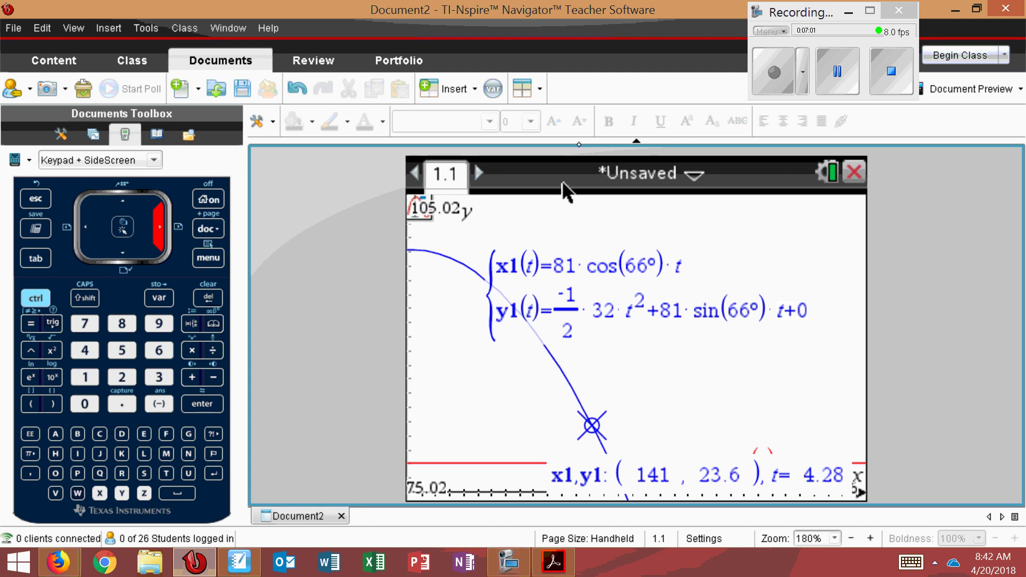
Zoom out and step the trace to (148, 10.4) at t = 4.48, glancing at the problem page
key(ctrl+z)
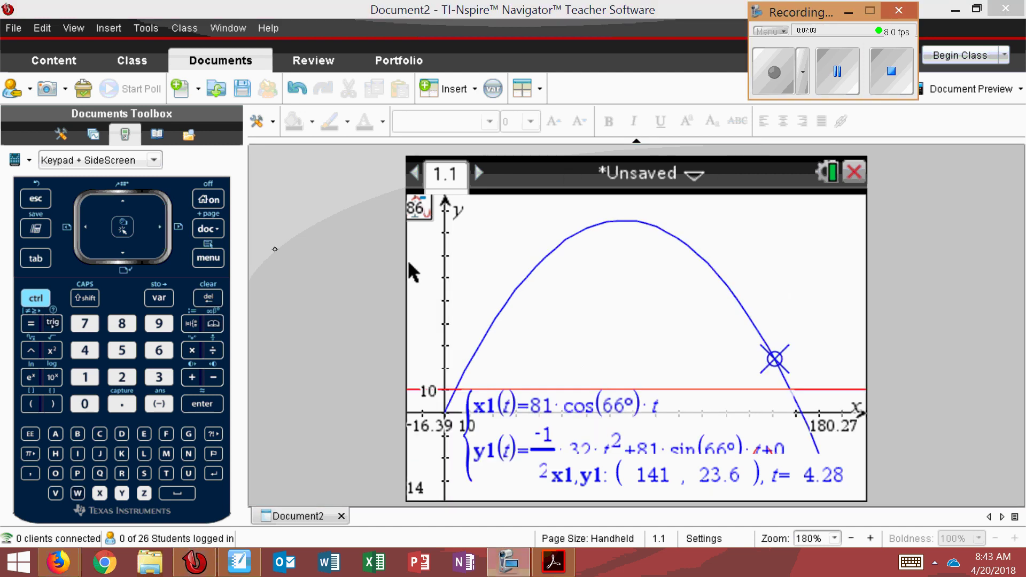
key(Right)
key(Right)
key(Right)
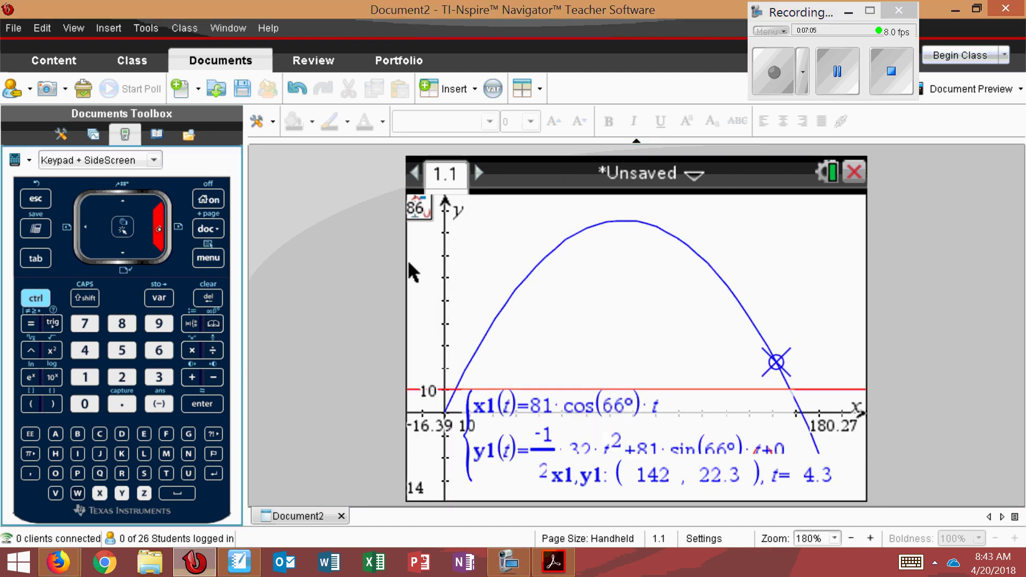
key(Right)
key(Right)
key(Right)
key(Right)
key(Right)
key(Right)
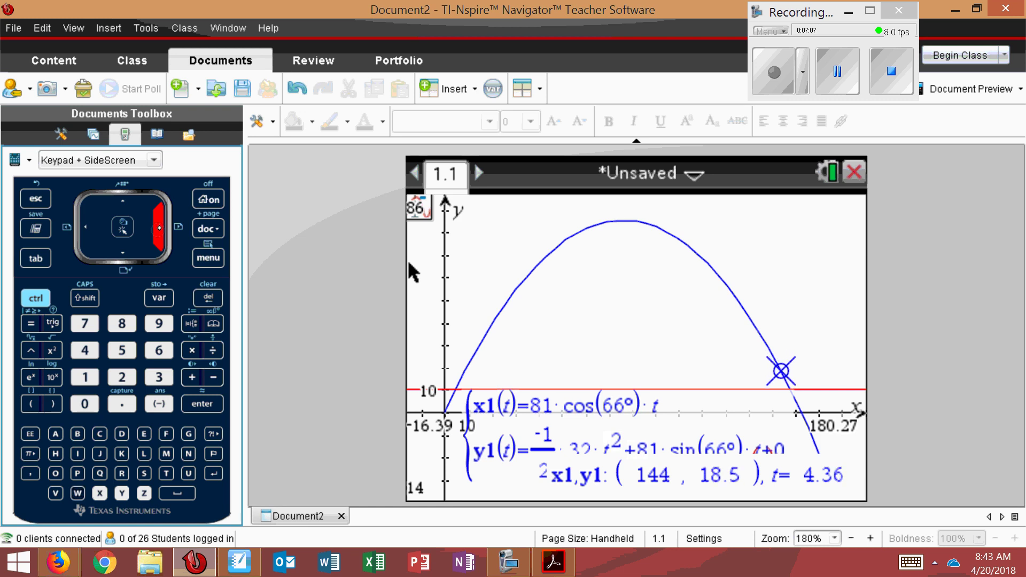
key(Right)
key(Right)
key(Right)
key(Right)
key(Right)
key(Right)
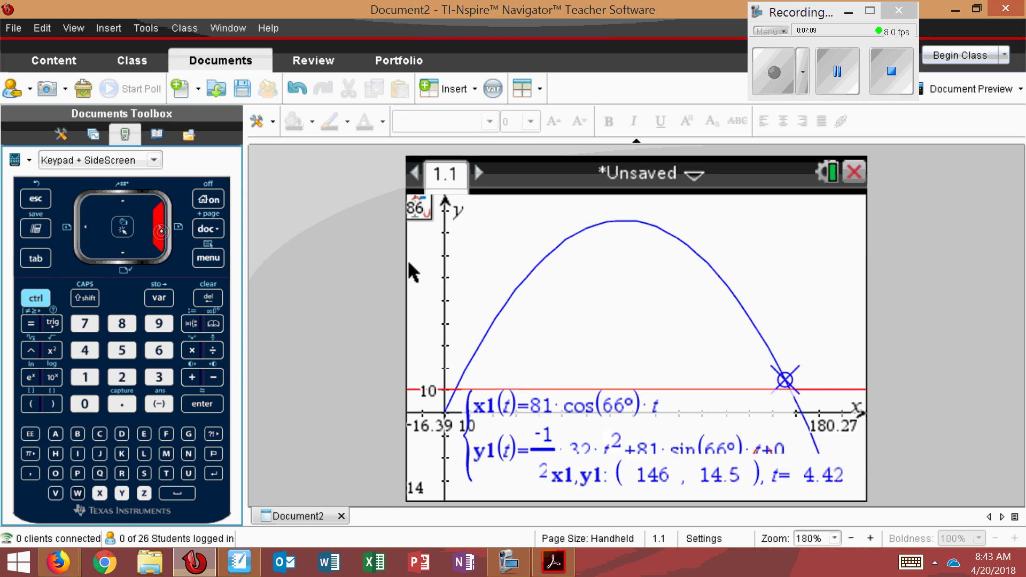
key(Right)
key(Right)
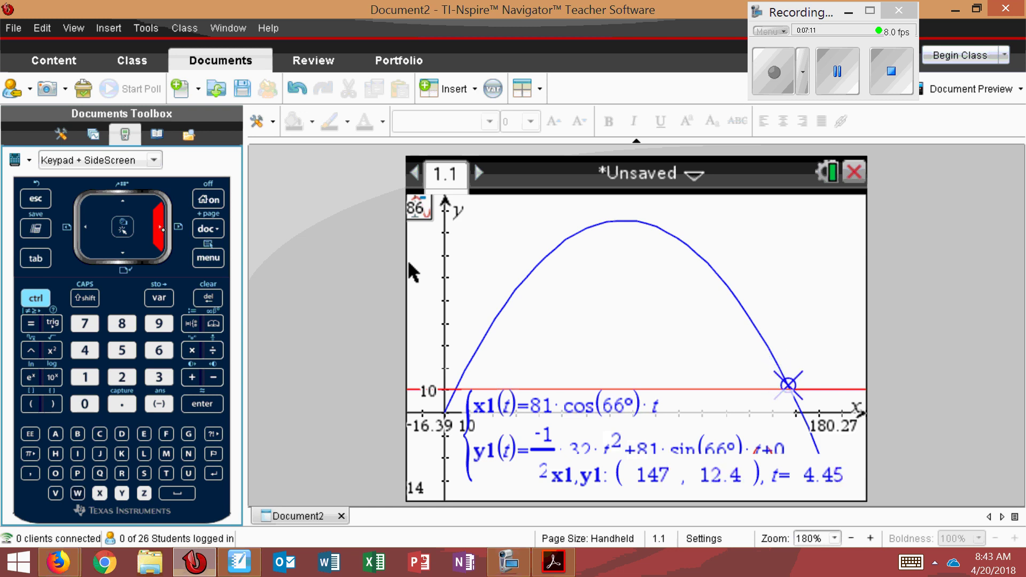
key(Right)
key(Right)
key(Right)
key(Right)
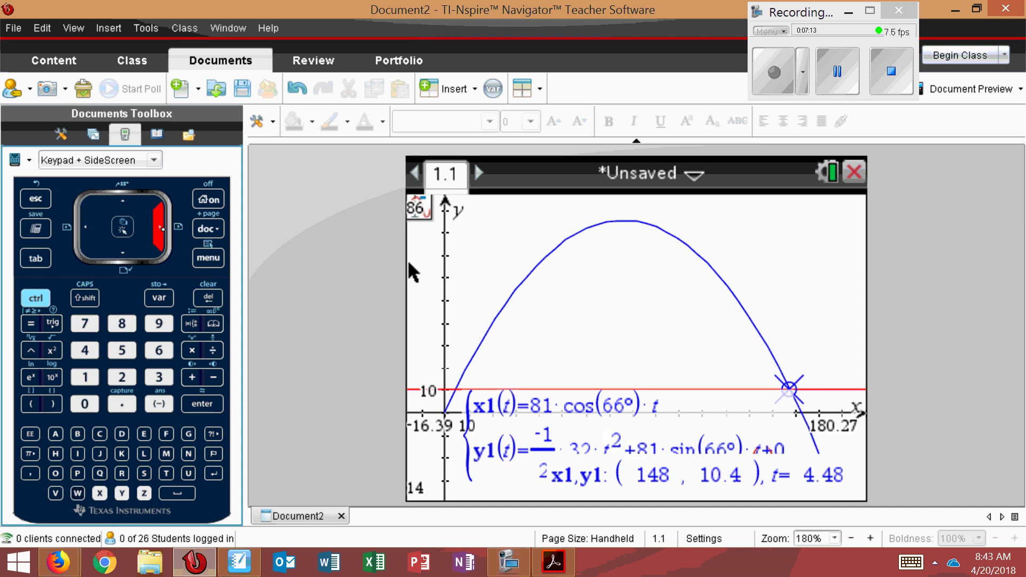
key(Left)
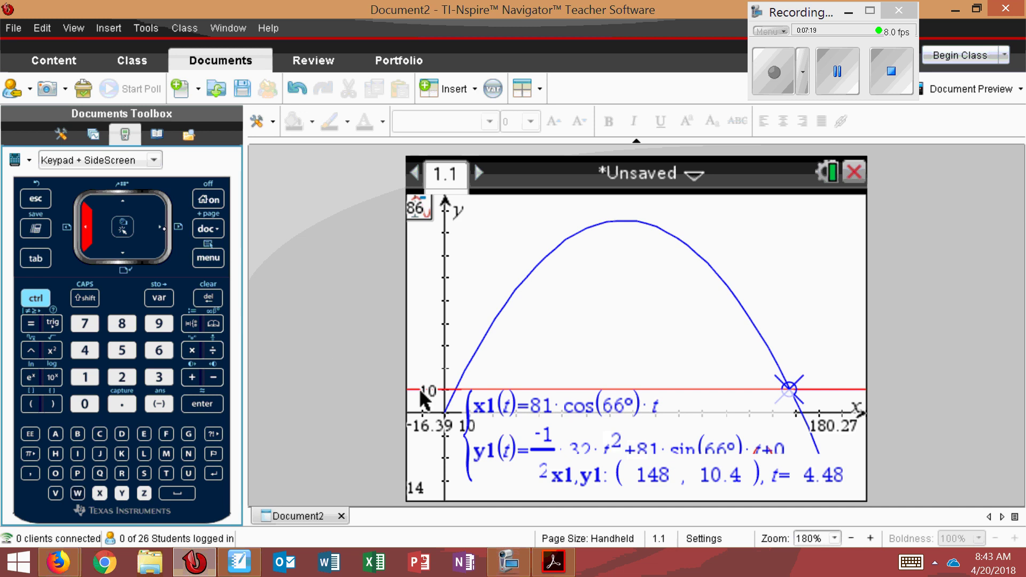
key(Right)
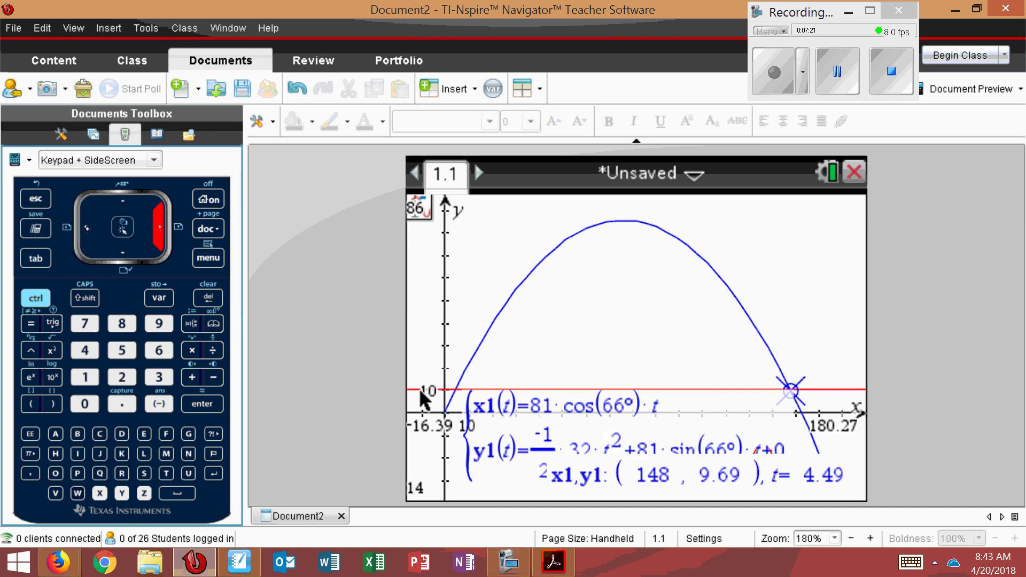
key(Left)
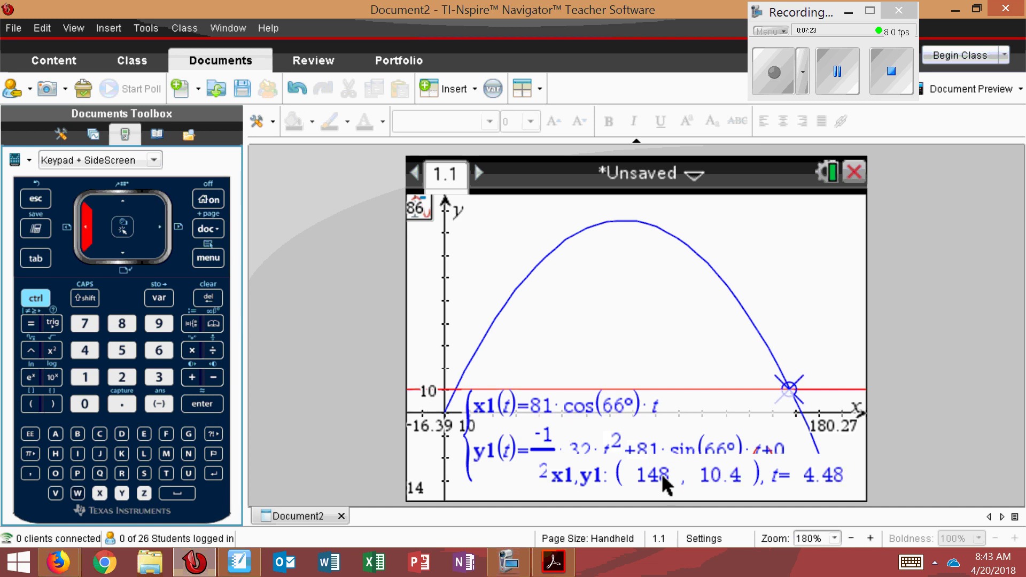
click(239, 561)
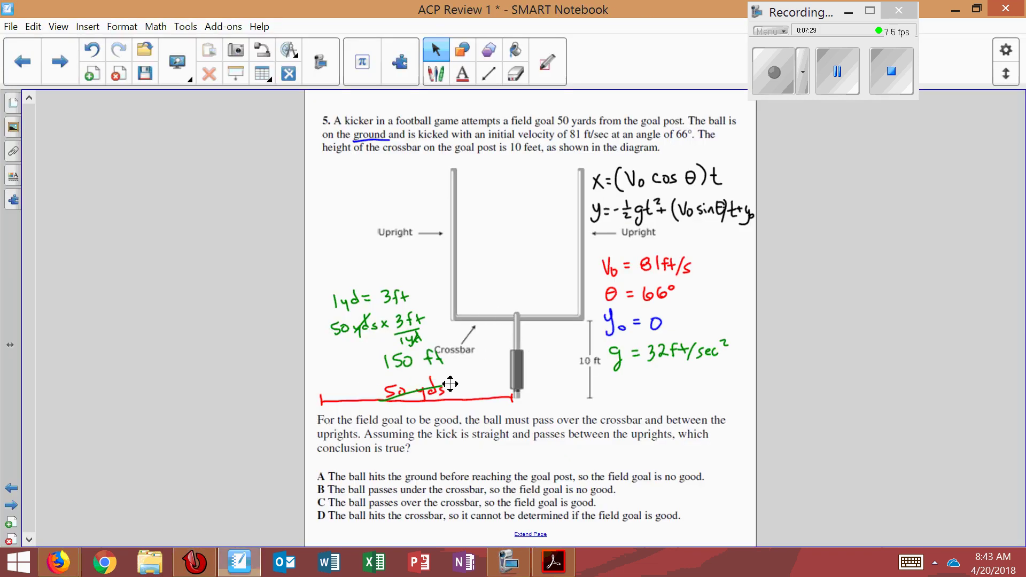
click(239, 561)
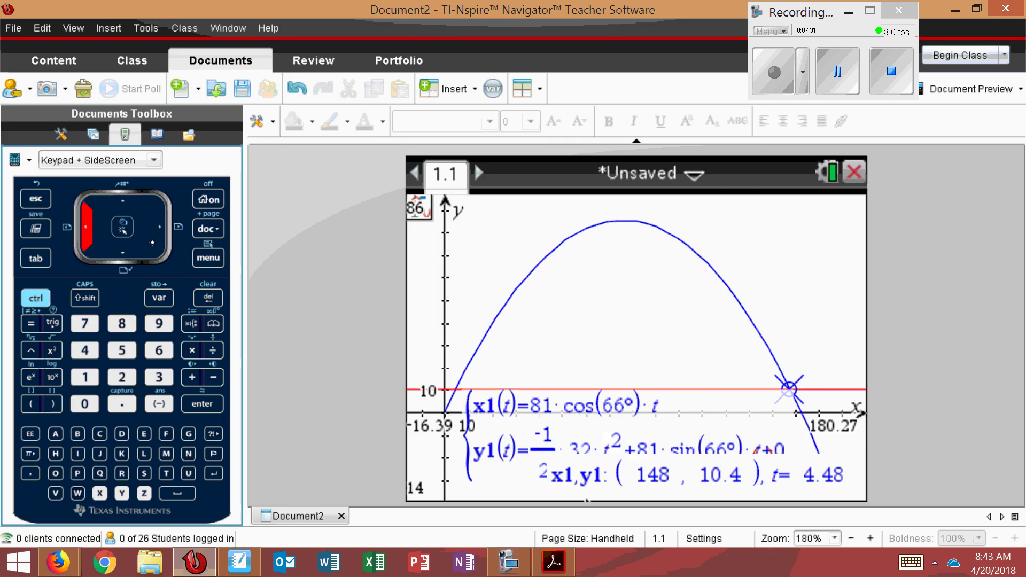
Advance the trace to (150, 6.16) at t = 4.54, then switch back to SMART Notebook
click(162, 232)
click(161, 231)
click(161, 232)
click(160, 232)
click(160, 233)
click(160, 233)
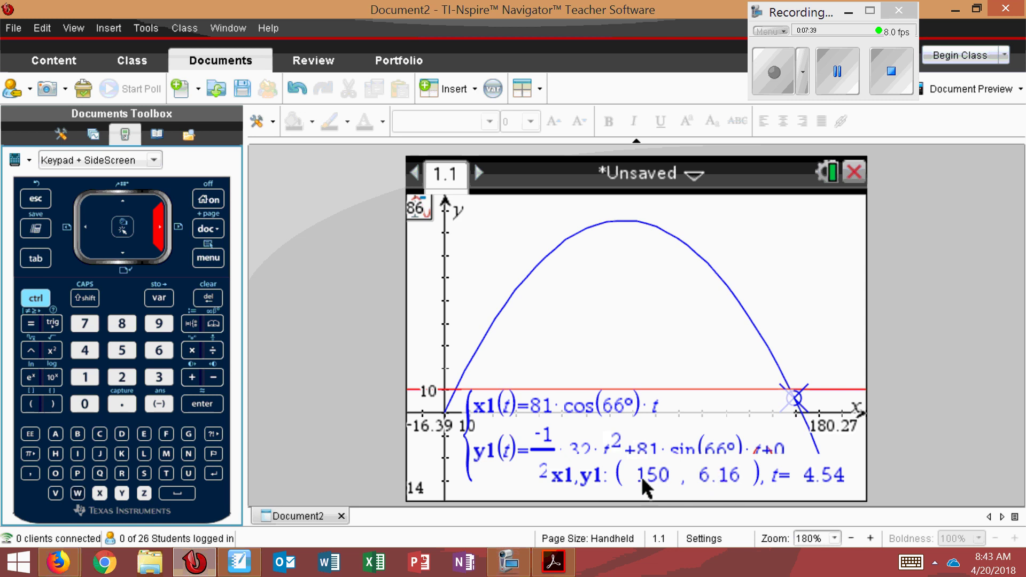
key(alt+Tab)
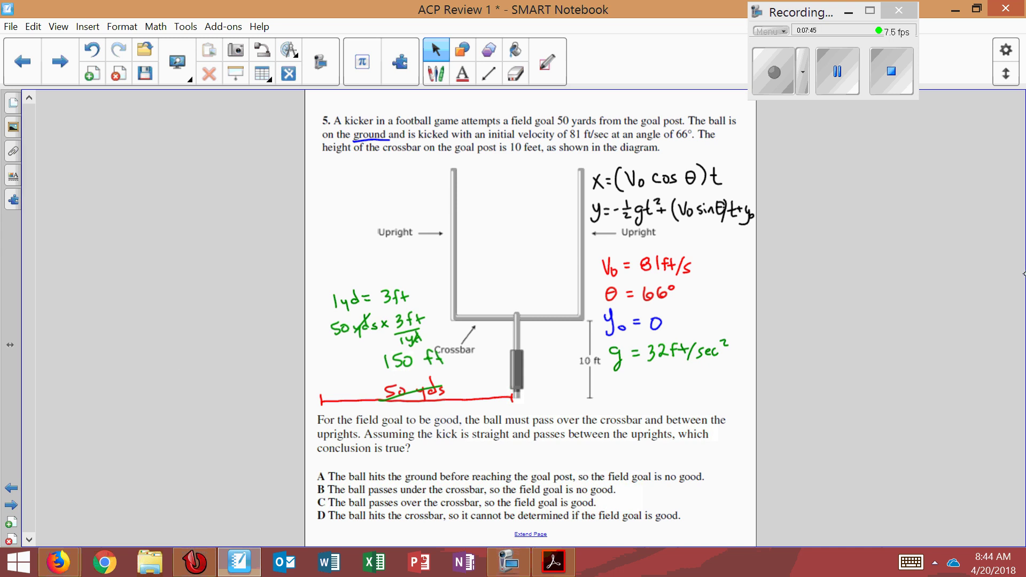
With the blue pen, circle answer B and begin writing 150 beside it
click(436, 74)
mouse_move(322, 482)
mouse_down()
mouse_move(319, 498)
mouse_move(327, 483)
mouse_up()
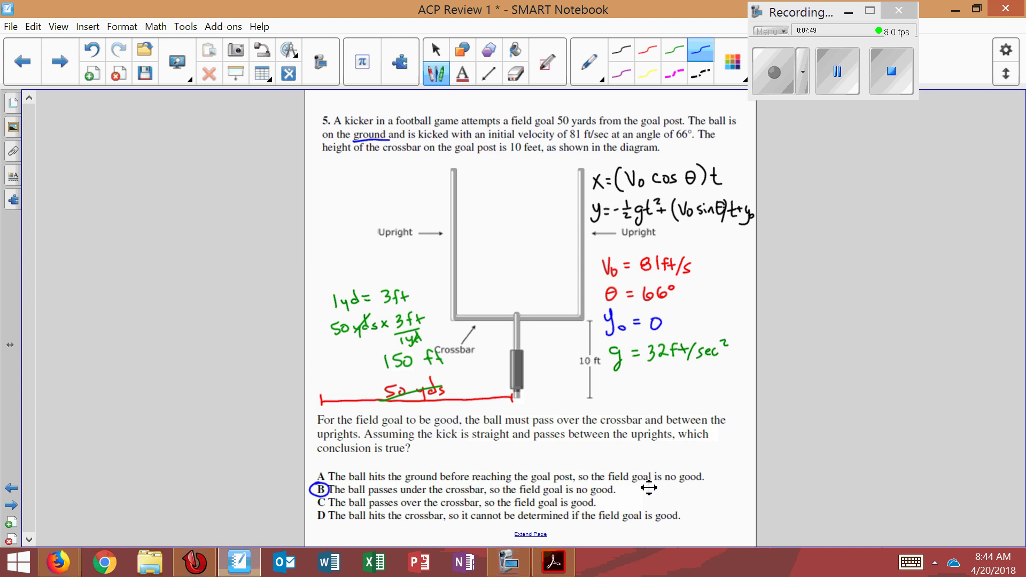
mouse_move(636, 488)
mouse_down()
mouse_move(639, 499)
mouse_move(653, 489)
mouse_move(699, 496)
mouse_move(634, 502)
mouse_up()
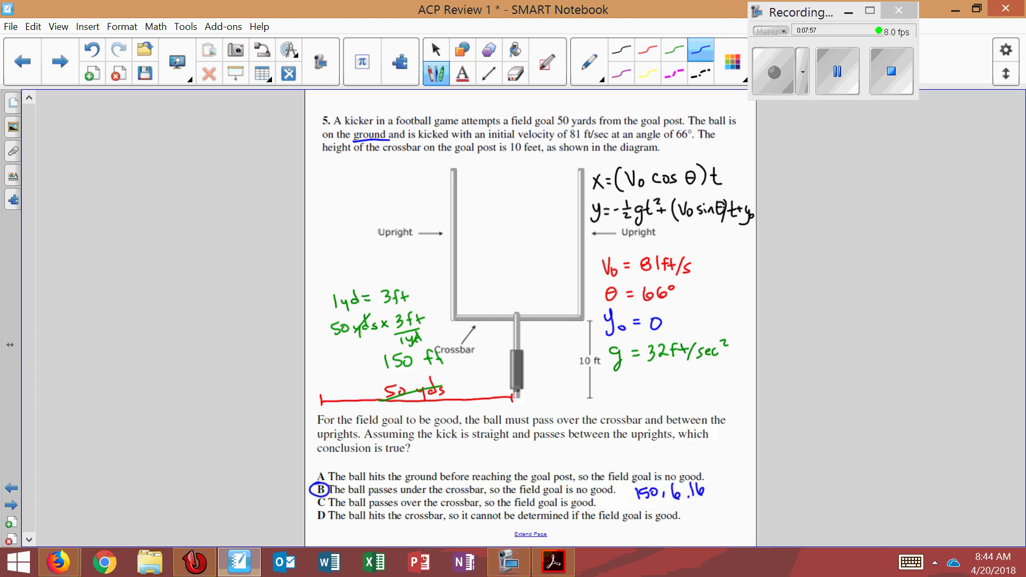
Finish writing (150, 6.16) beside B and add t = 4.54 sec beneath it, checking the graph
mouse_move(705, 481)
mouse_down()
mouse_move(708, 498)
mouse_move(674, 513)
mouse_up()
click(195, 561)
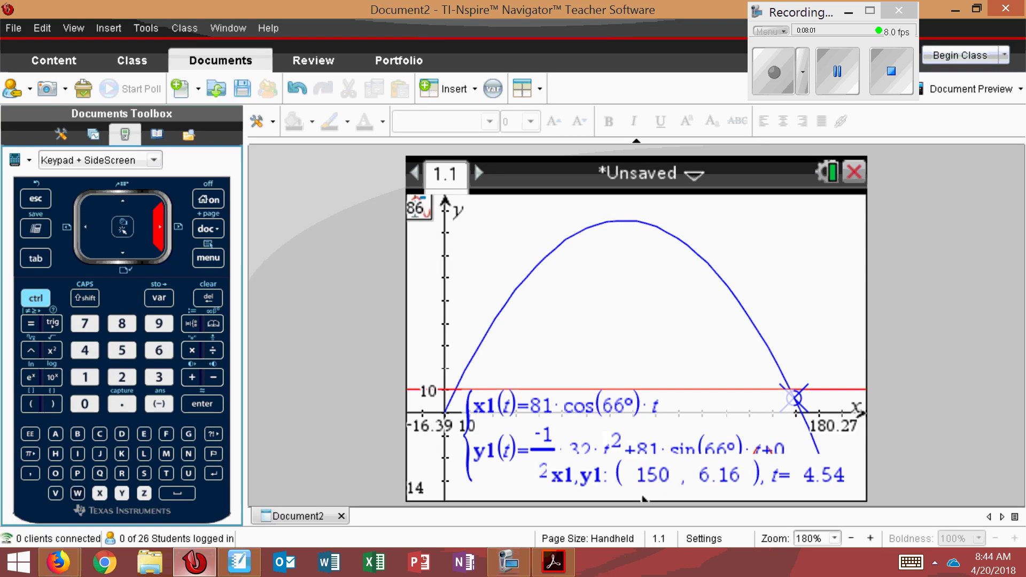
click(208, 562)
mouse_move(688, 503)
mouse_down()
mouse_move(693, 512)
mouse_move(745, 508)
mouse_up()
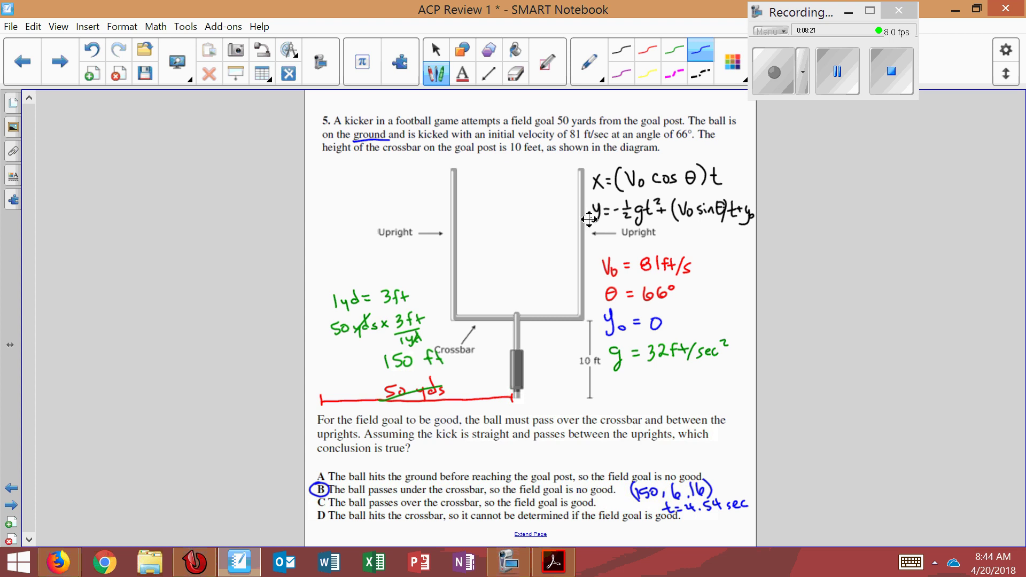
click(780, 70)
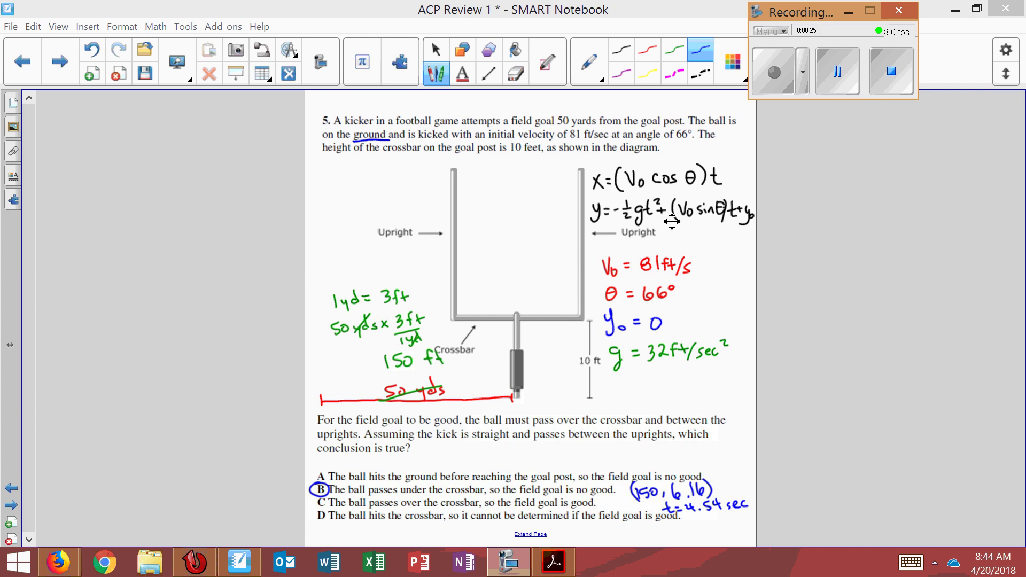
click(194, 561)
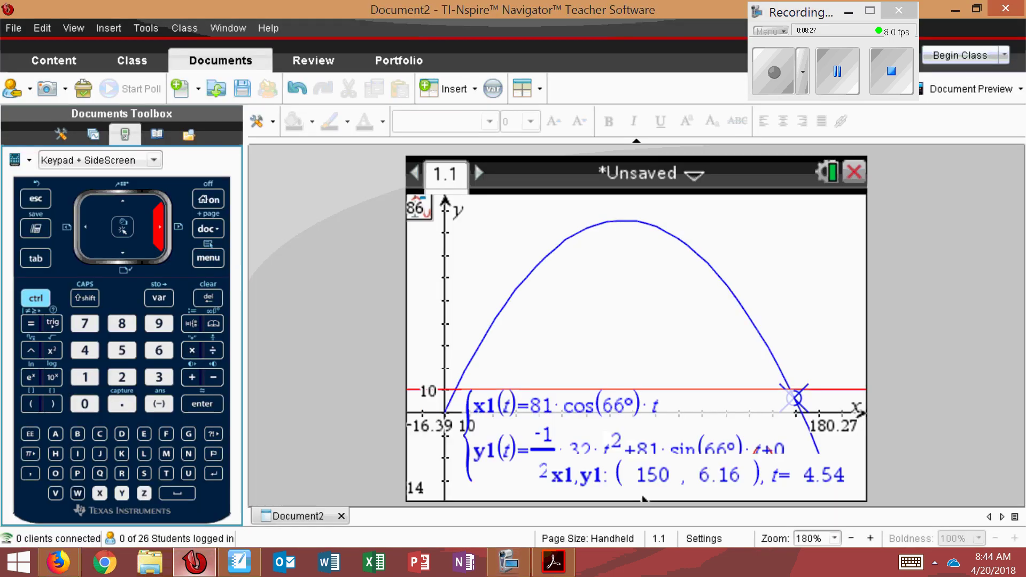
click(239, 561)
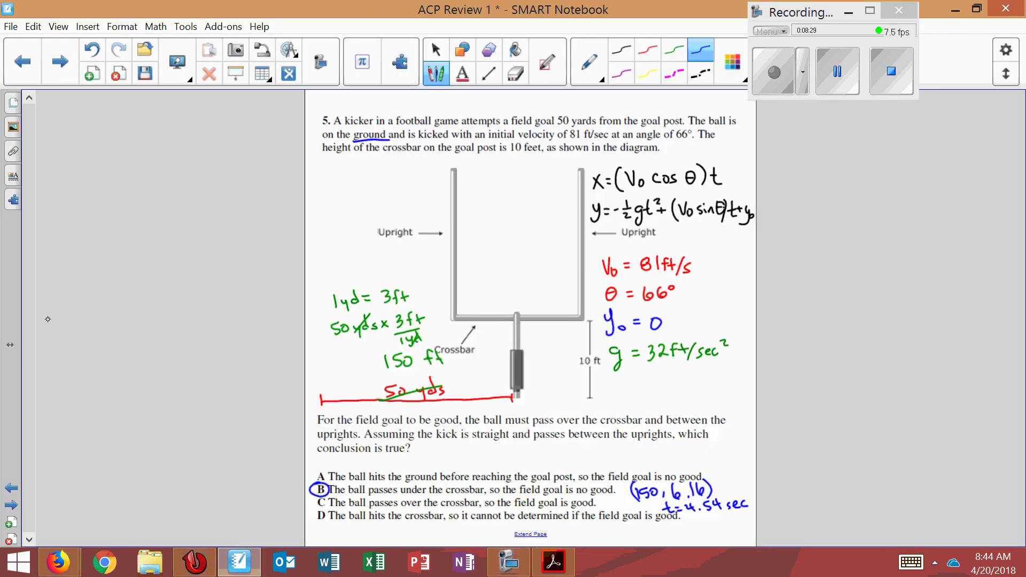
Zoom out and write 10 = −½(32)t² + (81sin66°)t + 0 in red below the answers
click(530, 534)
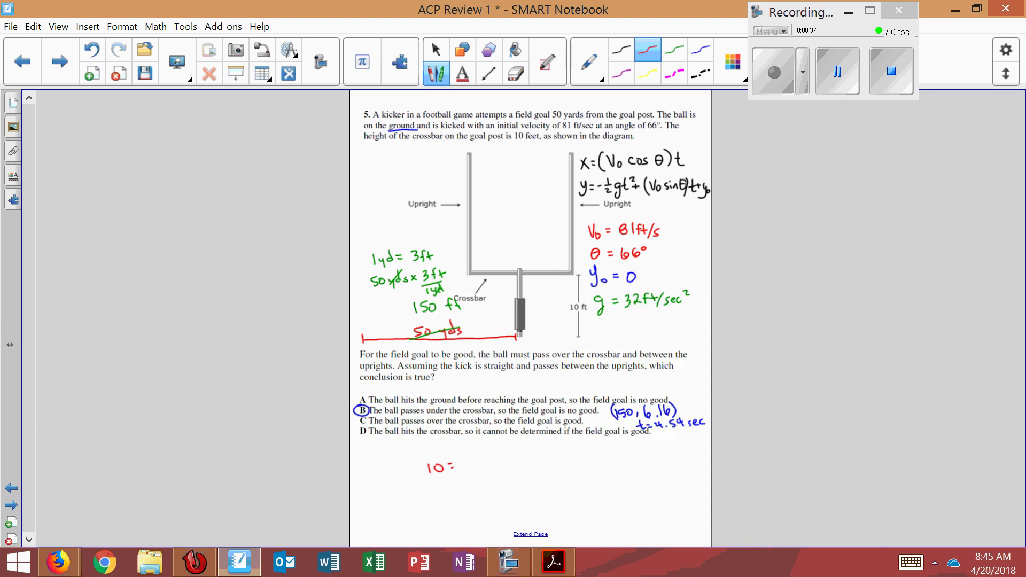
drag(449, 466, 454, 466)
drag(450, 470, 477, 463)
mouse_move(471, 467)
mouse_down()
mouse_move(501, 463)
mouse_move(520, 472)
mouse_move(520, 462)
mouse_move(584, 470)
mouse_up()
drag(584, 460, 585, 461)
drag(589, 471, 597, 471)
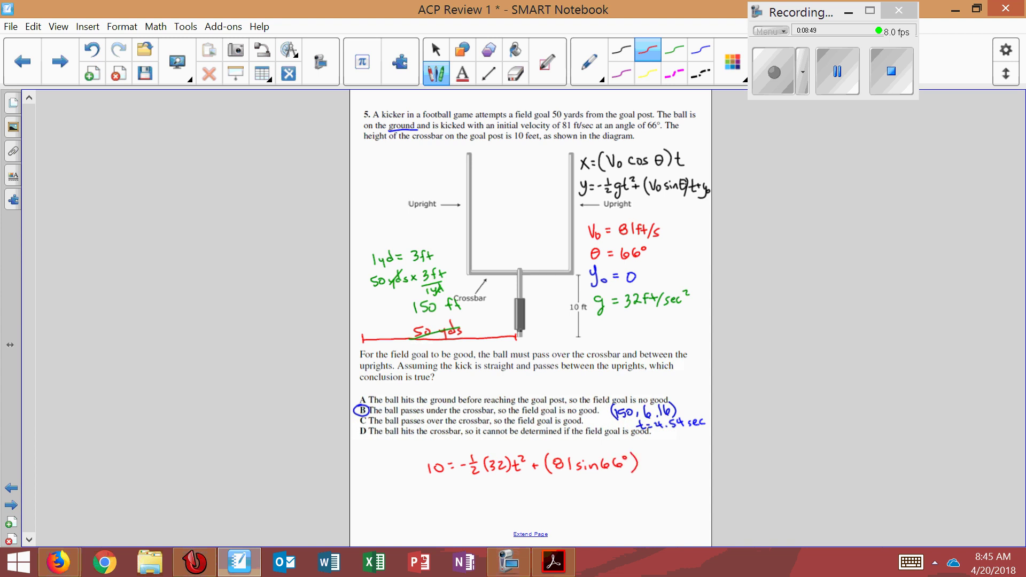
drag(643, 457, 645, 470)
drag(640, 463, 649, 462)
drag(673, 459, 672, 460)
In green, write the rearranged equation 0 = −16t² + (81sin66°)t − 10 beneath it
click(674, 50)
mouse_move(443, 504)
mouse_down()
mouse_move(457, 506)
mouse_move(459, 488)
mouse_move(527, 484)
mouse_move(694, 489)
mouse_move(662, 480)
mouse_up()
drag(667, 478, 665, 482)
drag(673, 478, 673, 478)
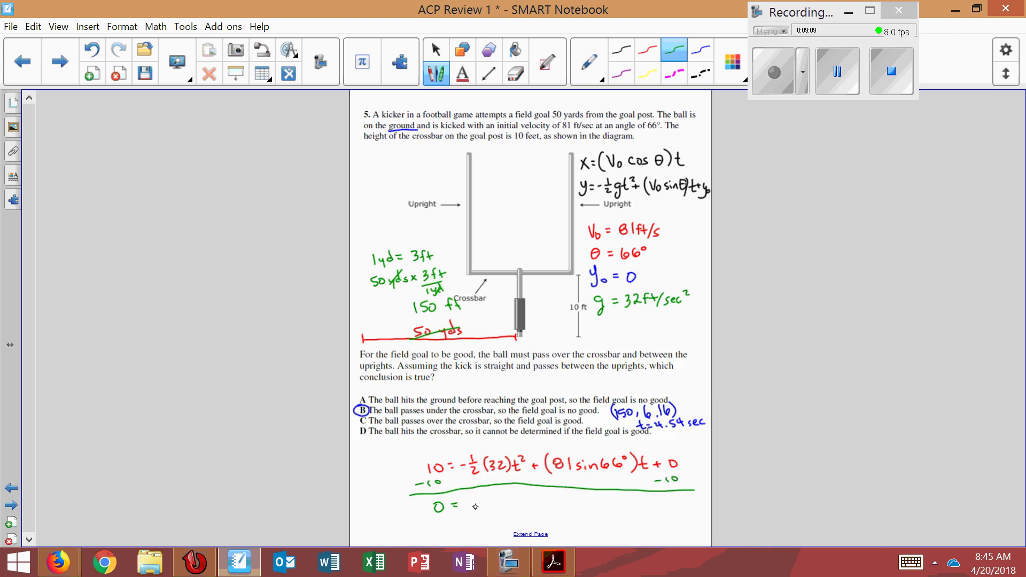
drag(492, 503, 505, 502)
drag(508, 495, 525, 502)
mouse_move(536, 498)
mouse_down()
mouse_move(535, 510)
mouse_move(599, 497)
mouse_up()
mouse_move(601, 495)
mouse_down()
mouse_move(602, 509)
mouse_move(620, 509)
mouse_up()
drag(612, 502, 658, 499)
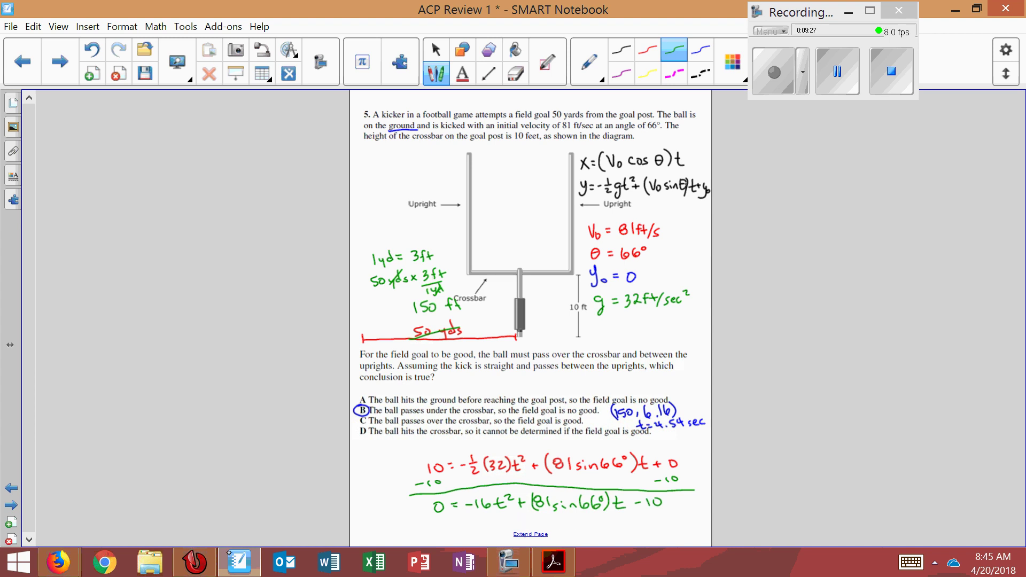
Open a Scratchpad and start the Roots of a Polynomial tool for degree 2 with real roots
click(200, 561)
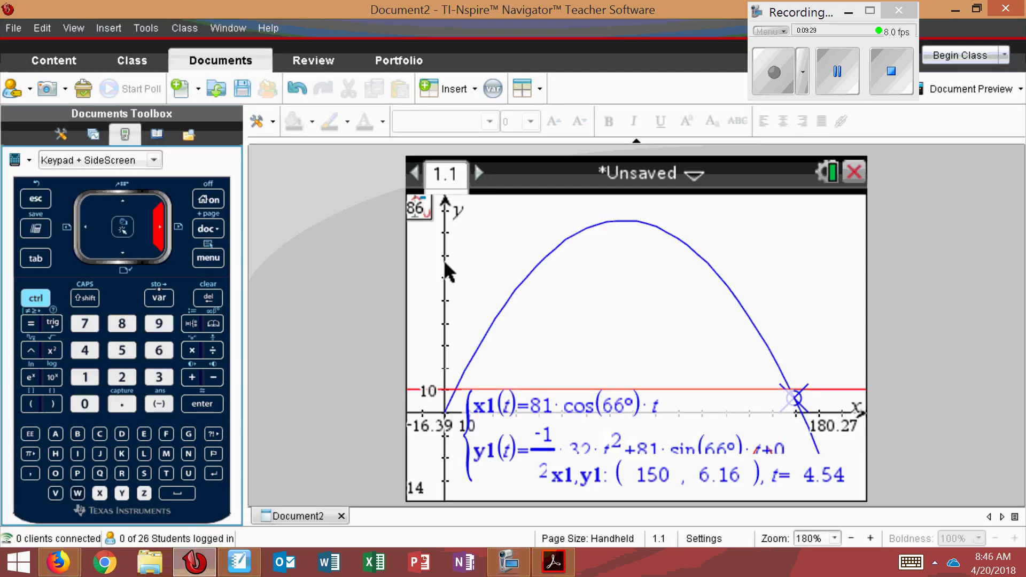
key(ctrl+k)
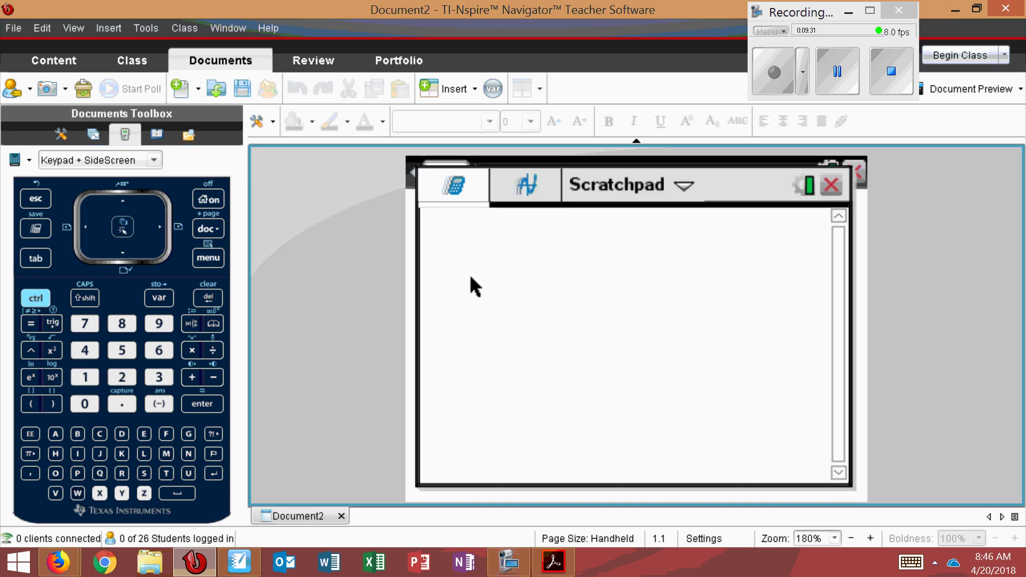
key(ctrl+m)
mouse_move(468, 235)
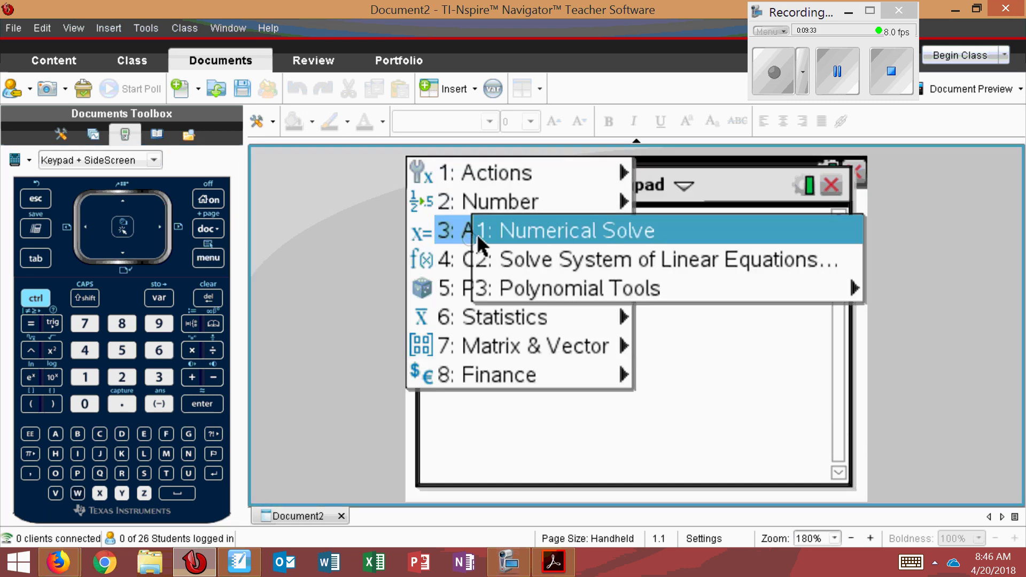
mouse_move(589, 289)
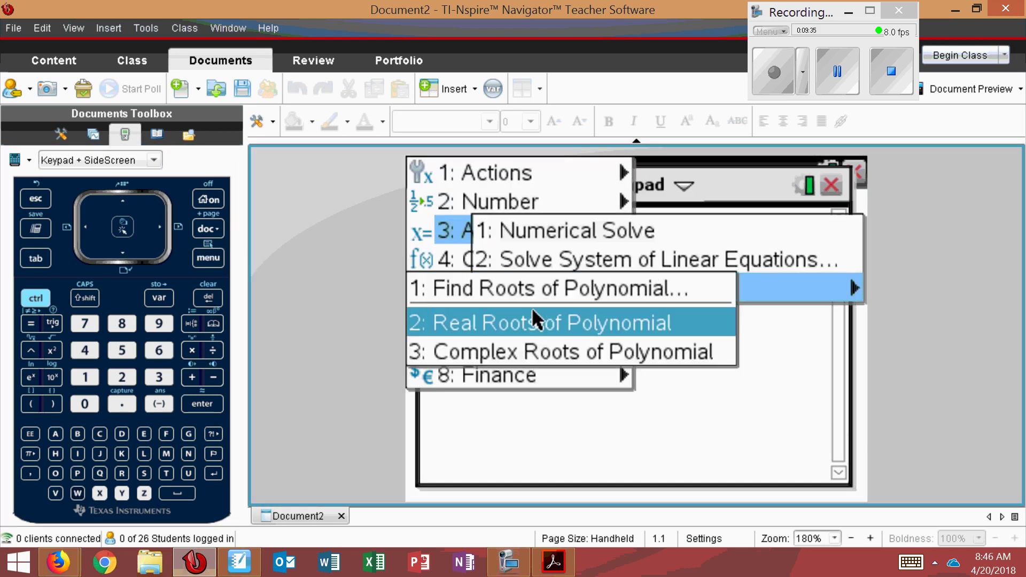
click(556, 291)
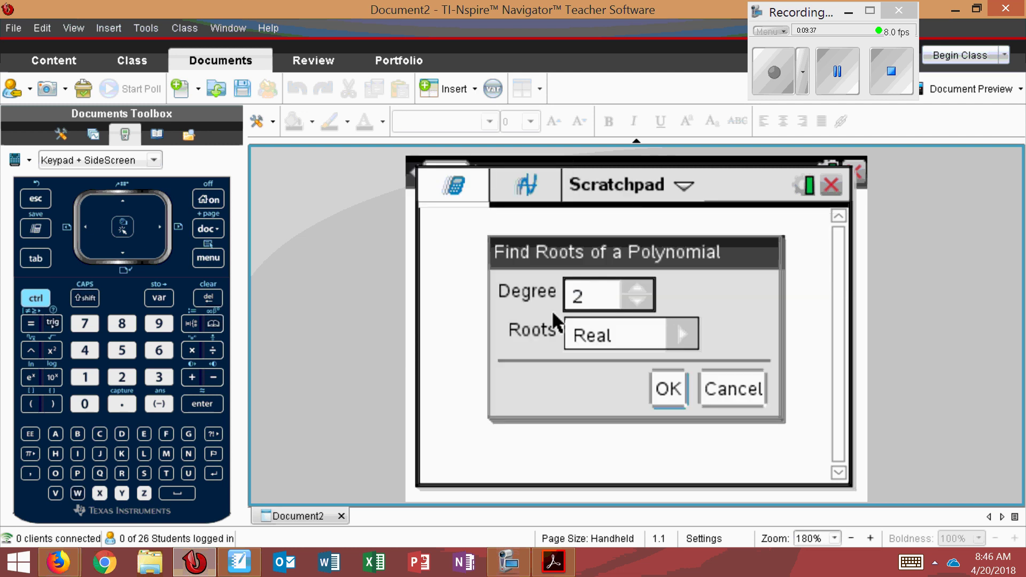
click(672, 400)
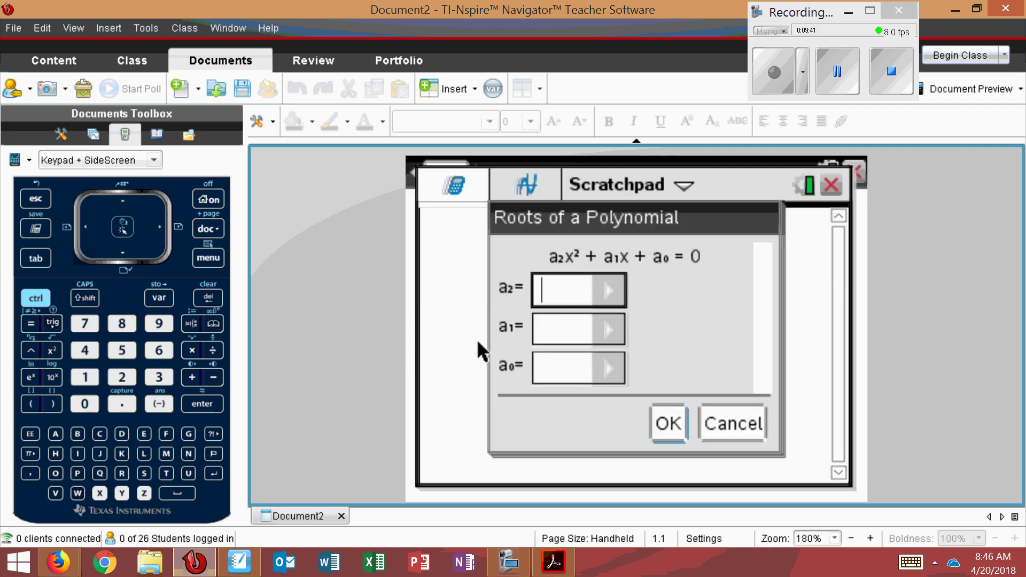
click(243, 561)
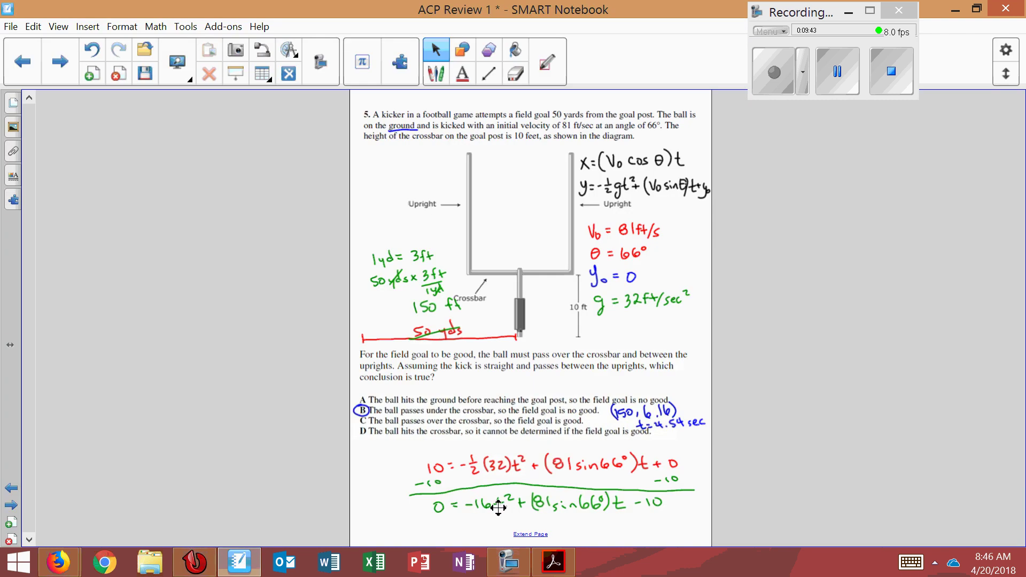
click(229, 560)
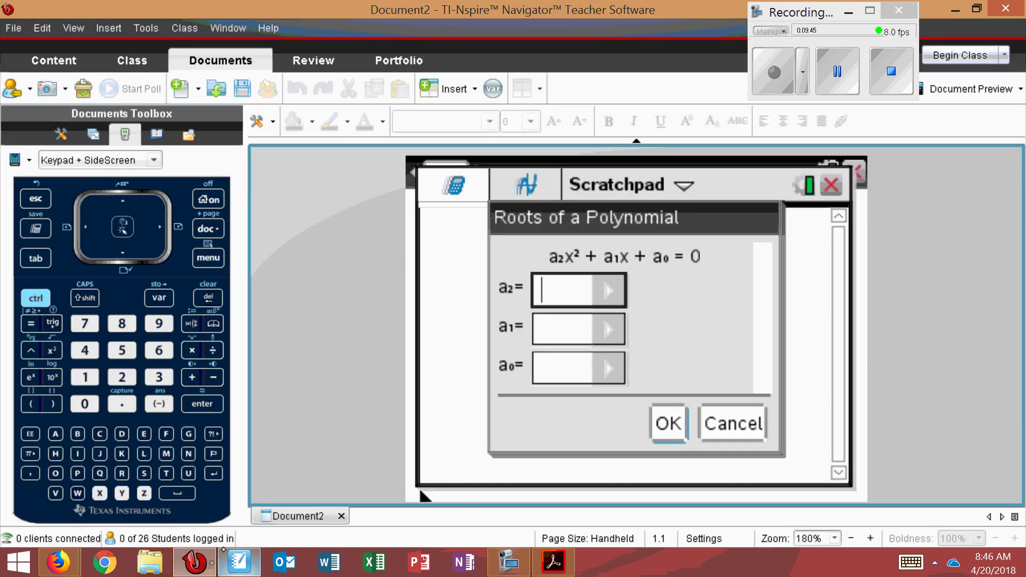
Enter a2 = -16 and a1 = (81sin(66°)), using the symbol palette for the degree sign
text(-16)
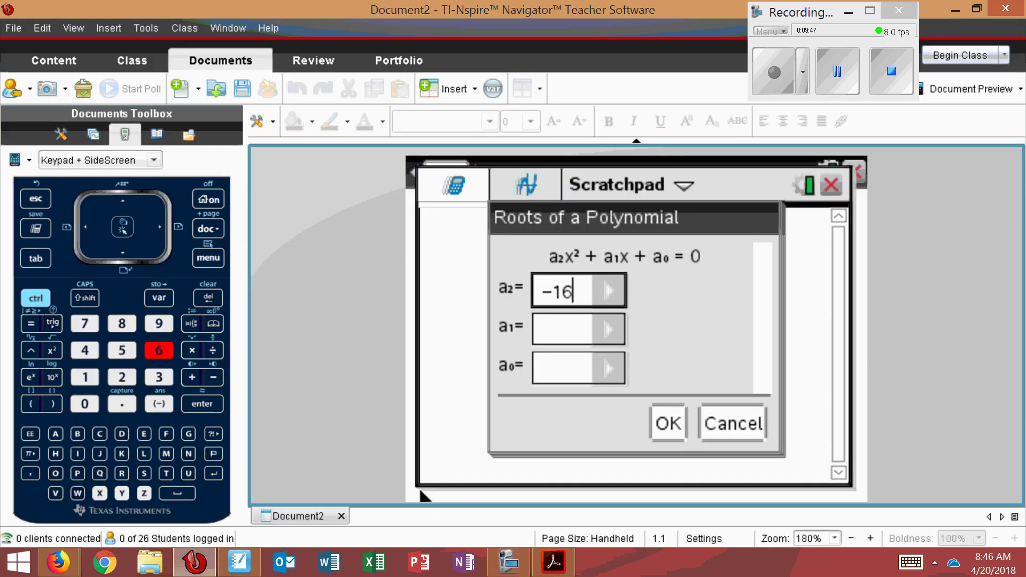
key(Tab)
text((81)
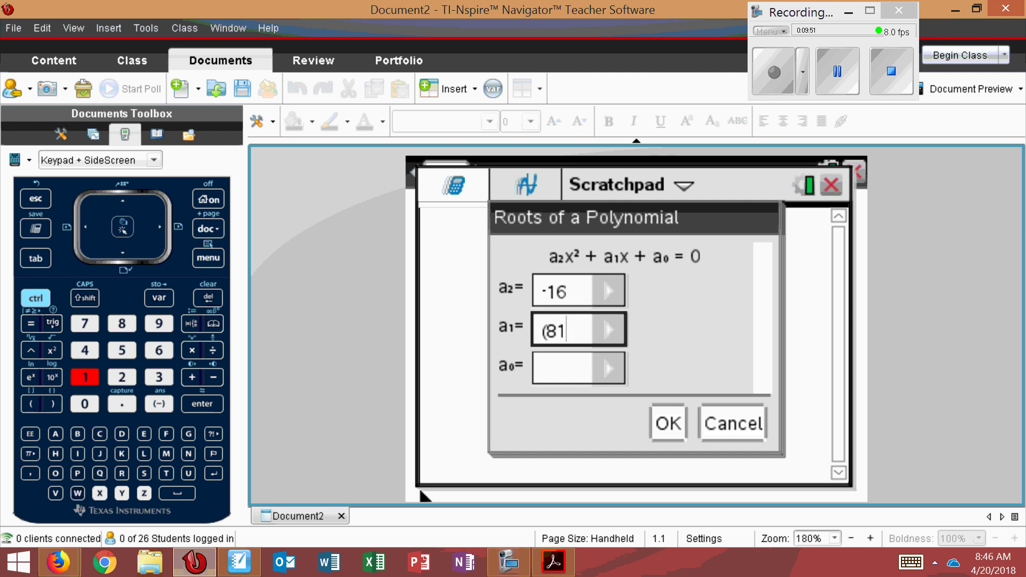
text(sin(66)
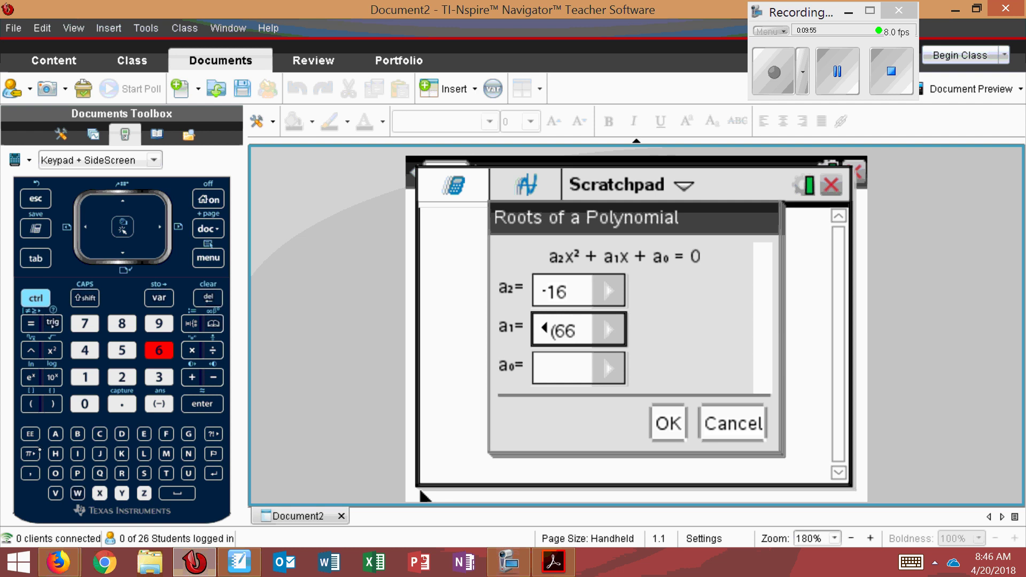
click(31, 453)
click(607, 387)
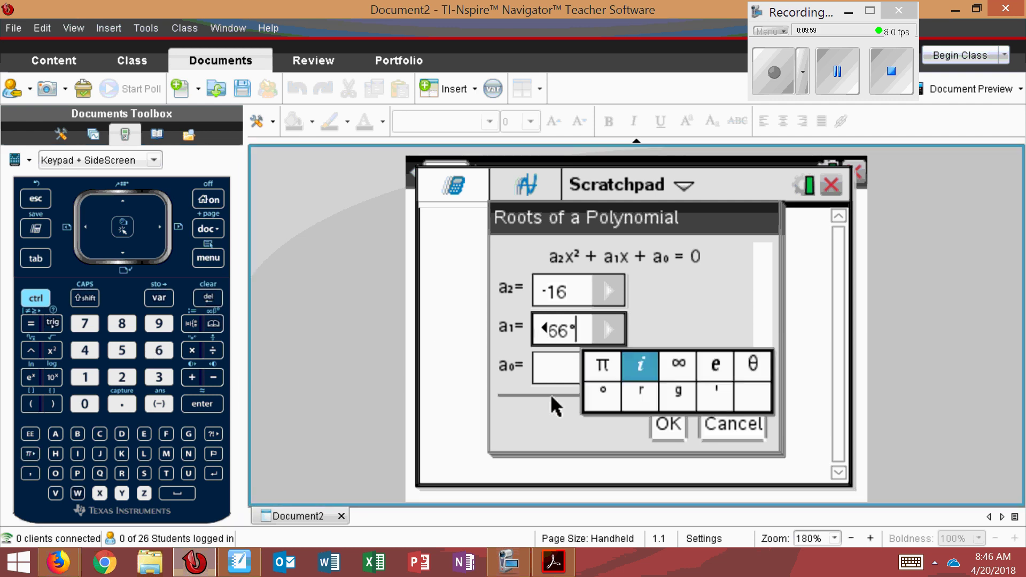
key(Right)
key(Right)
key(Right)
key(Right)
key(Right)
key(Right)
key(Right)
key(Right)
key(Right)
key(Right)
key(Right)
key(Right)
key(Right)
key(Right)
key(Right)
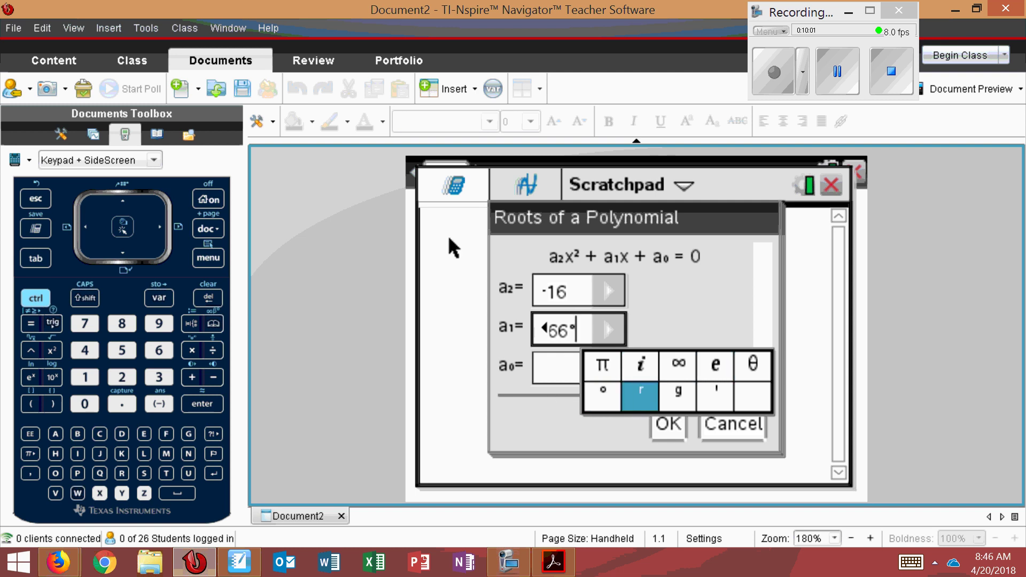
key(Right)
key(Right)
key(Right)
key(Right)
key(Right)
key(Right)
key(Right)
key(Right)
key(Right)
key(Right)
key(Right)
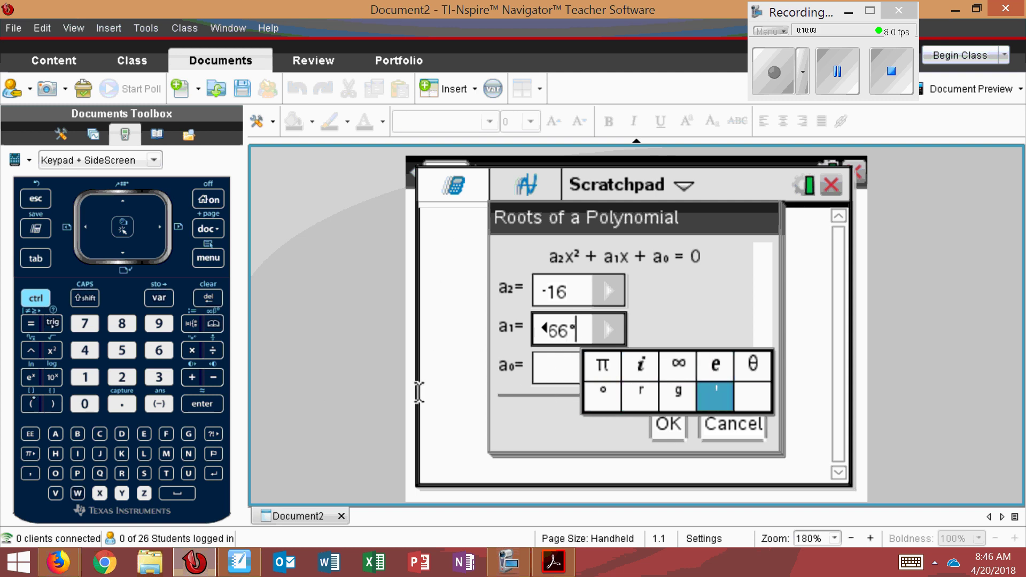
click(53, 407)
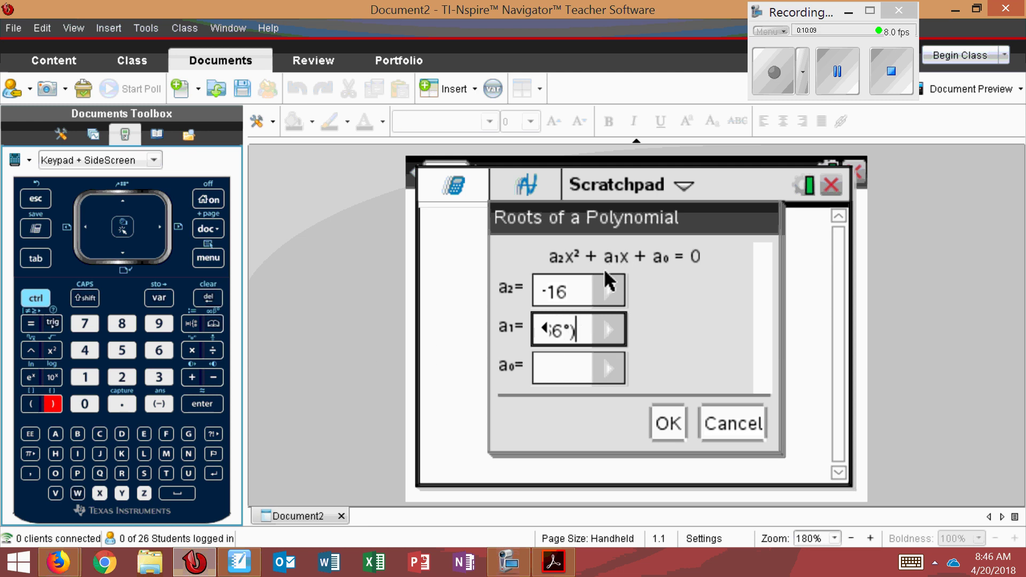
click(562, 362)
click(625, 393)
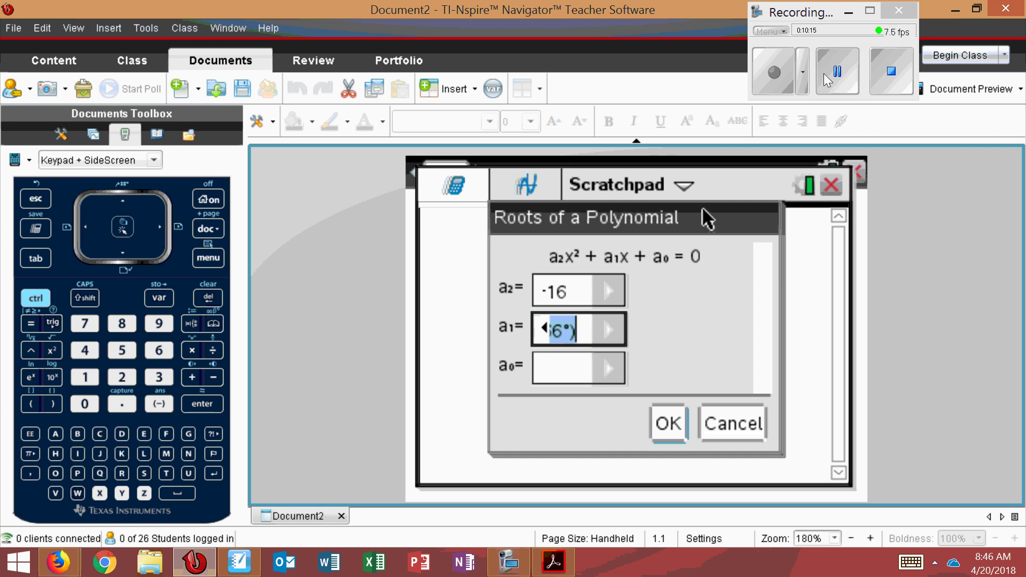
Enter -10 as the a0 coefficient
text(20)
key(Tab)
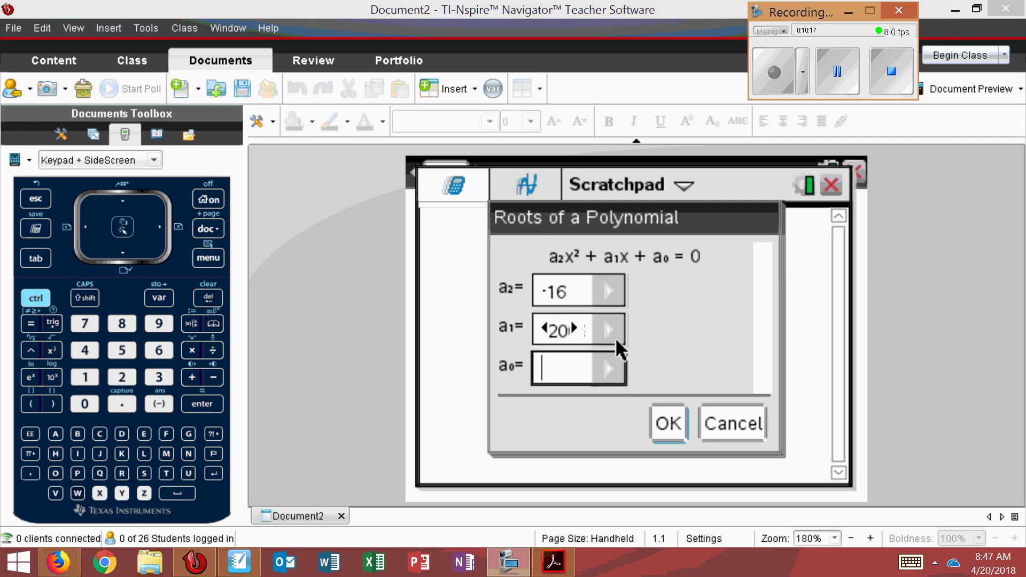
click(552, 375)
text(1)
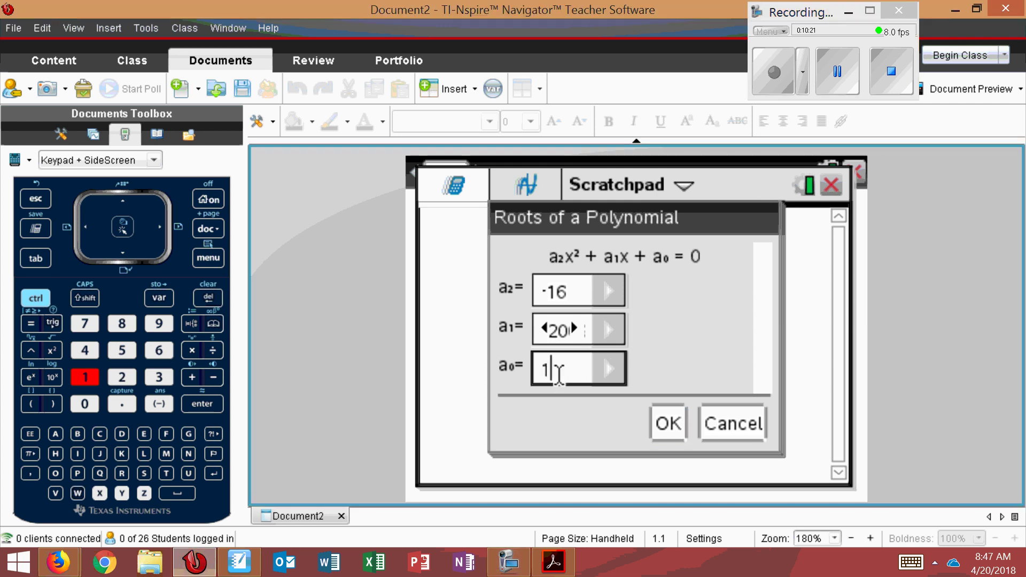
text(-10)
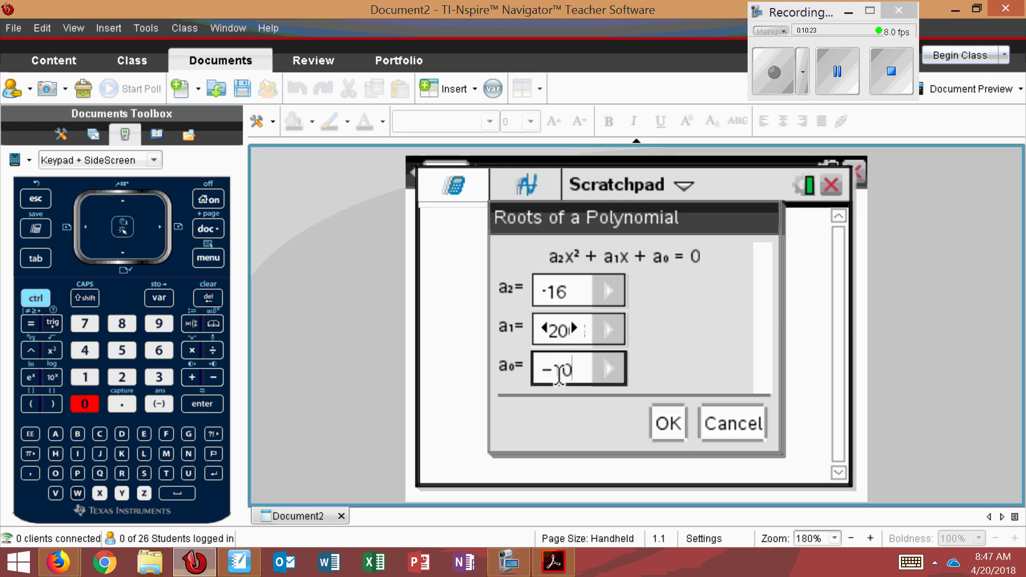
Evaluate polyRoots, getting roots 0.139338314888 and 4.48548556443
click(668, 426)
key(Return)
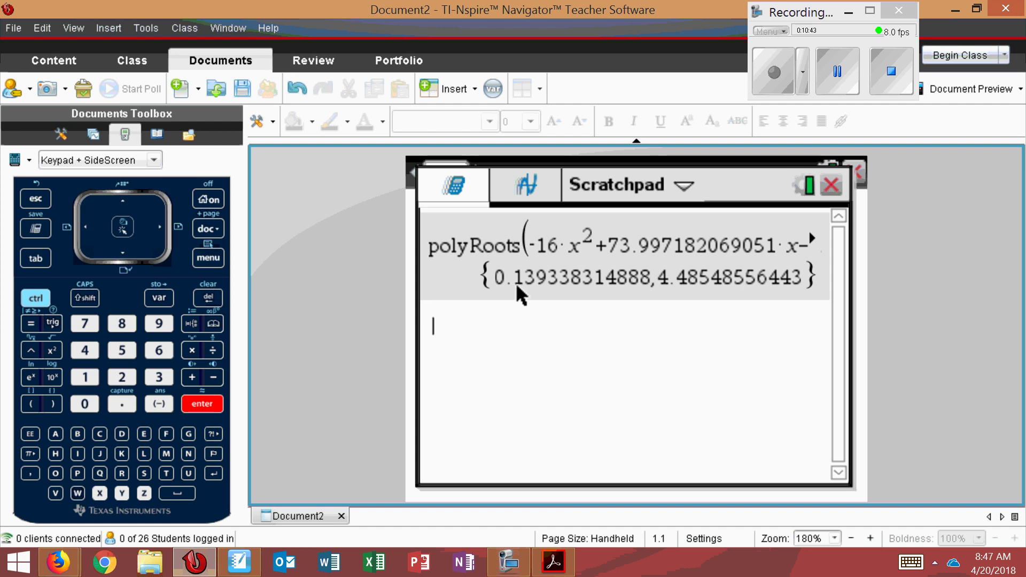
key(alt+Tab)
key(alt+Tab)
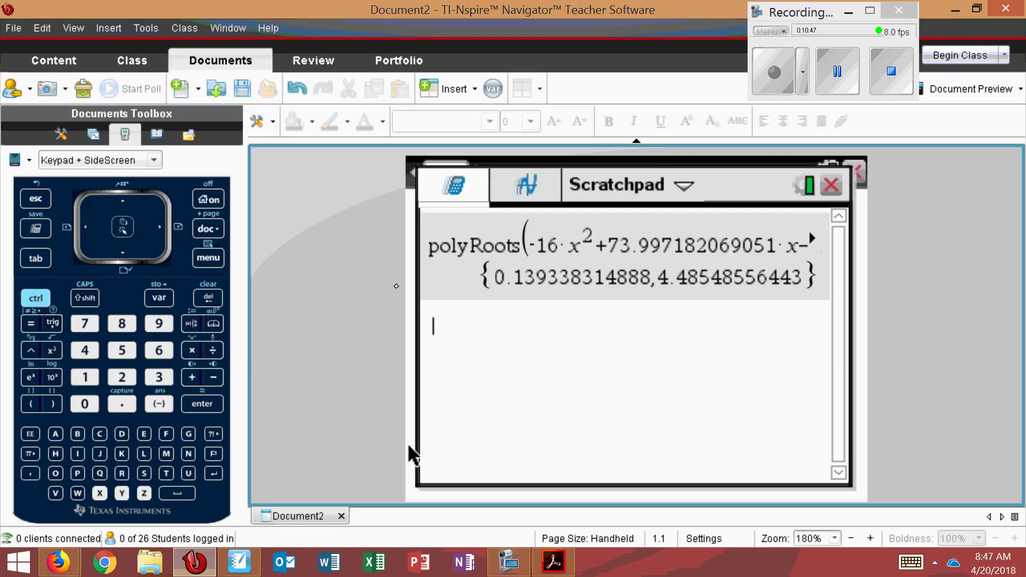
Label the graph's intersection with the 10 ft line as (150, 6.16), then reopen the Scratchpad
key(Home)
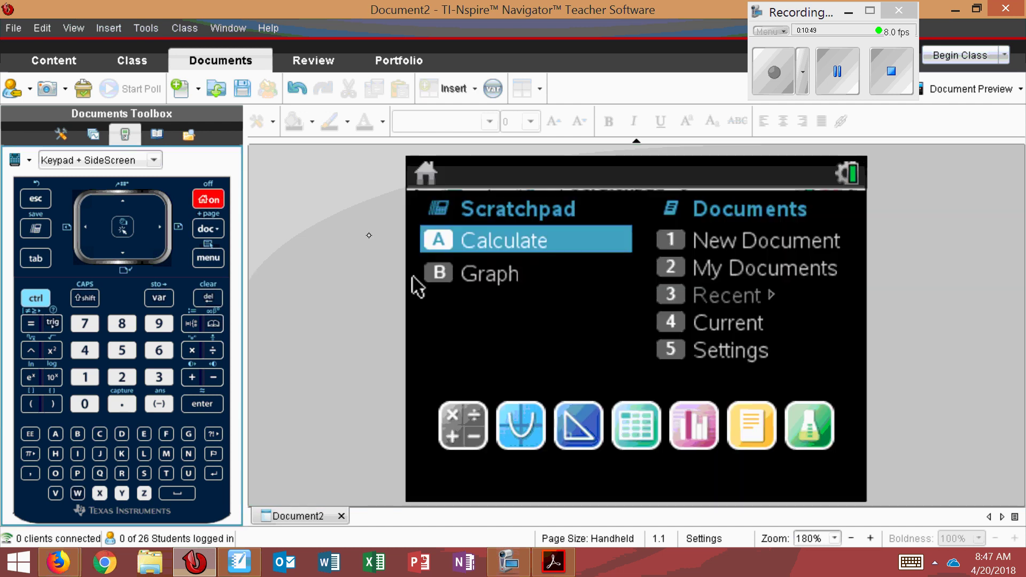
click(702, 325)
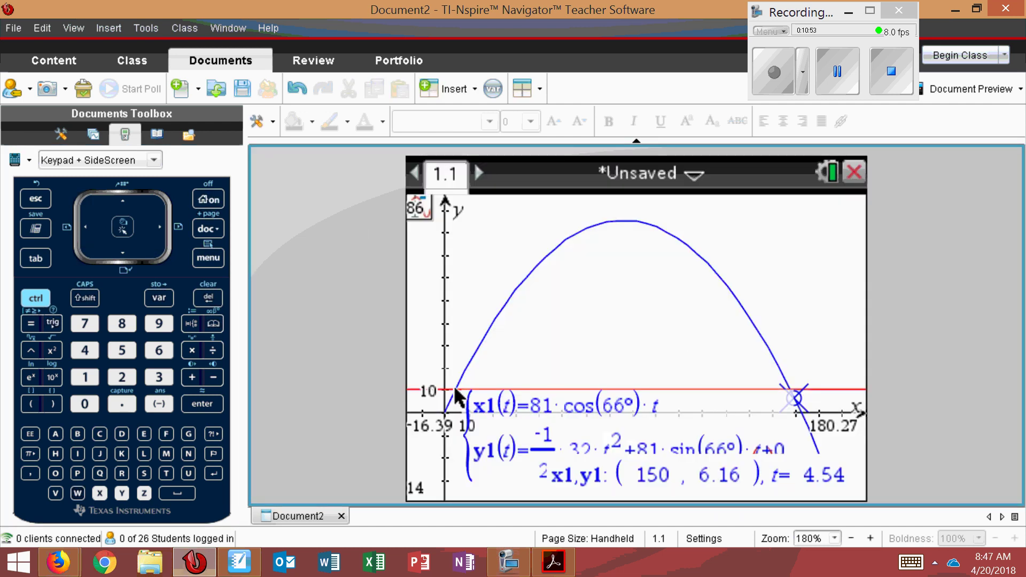
click(796, 398)
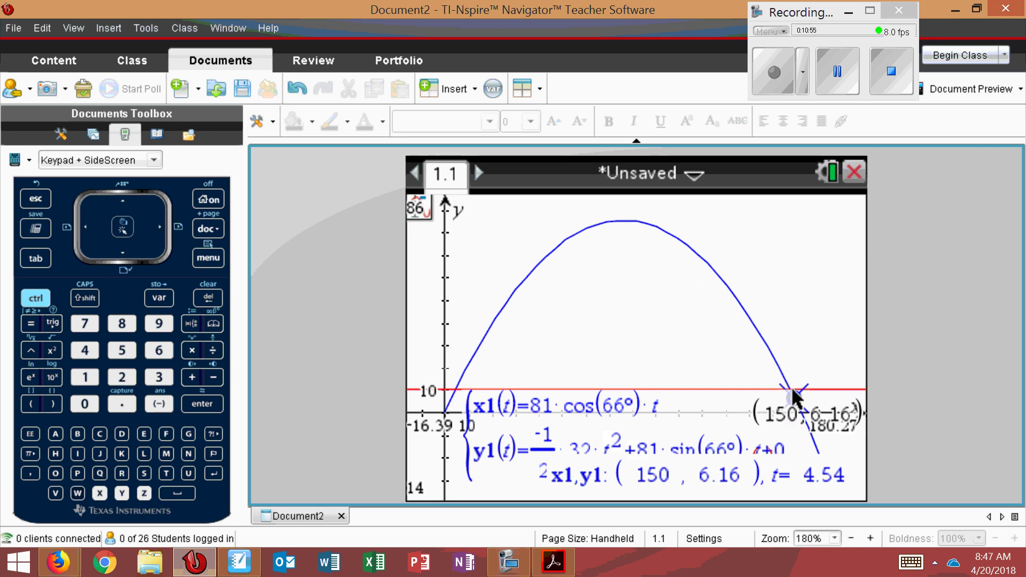
key(alt+Tab)
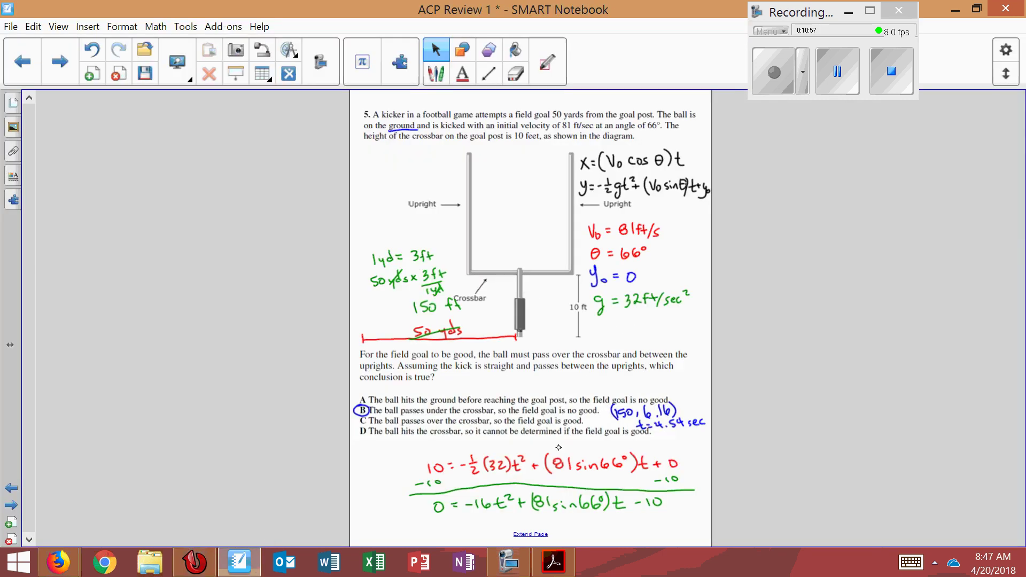
key(alt+Tab)
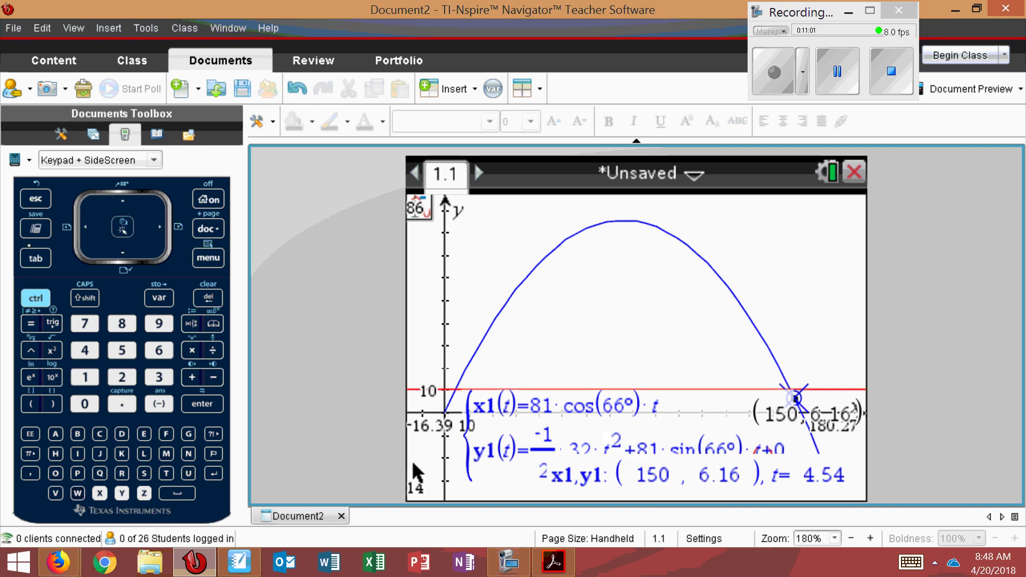
key(ctrl+shift+s)
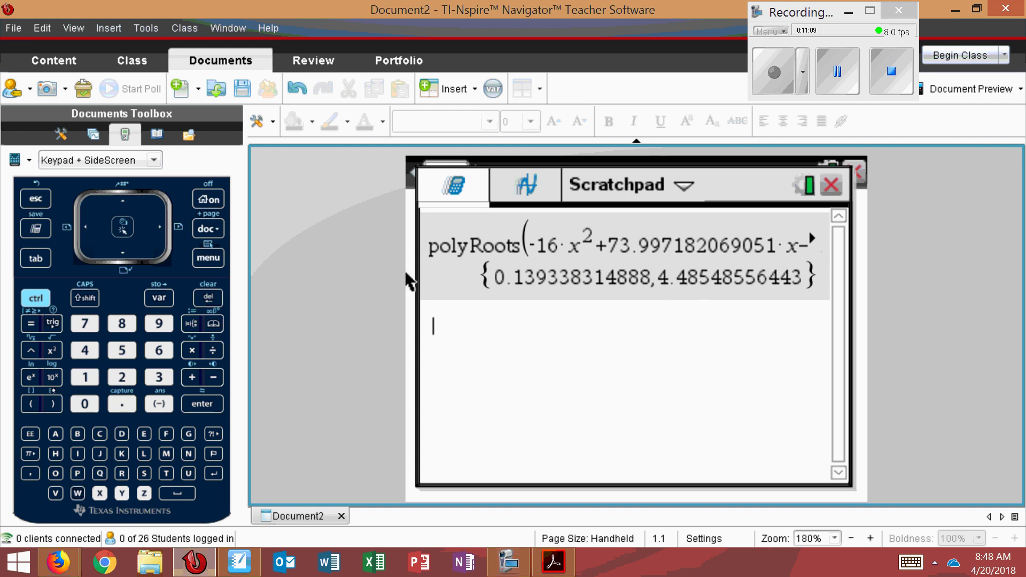
Compute (81cos(66°))*4.48548556 in the Scratchpad, giving a horizontal distance of 147.777318478
click(31, 404)
click(122, 324)
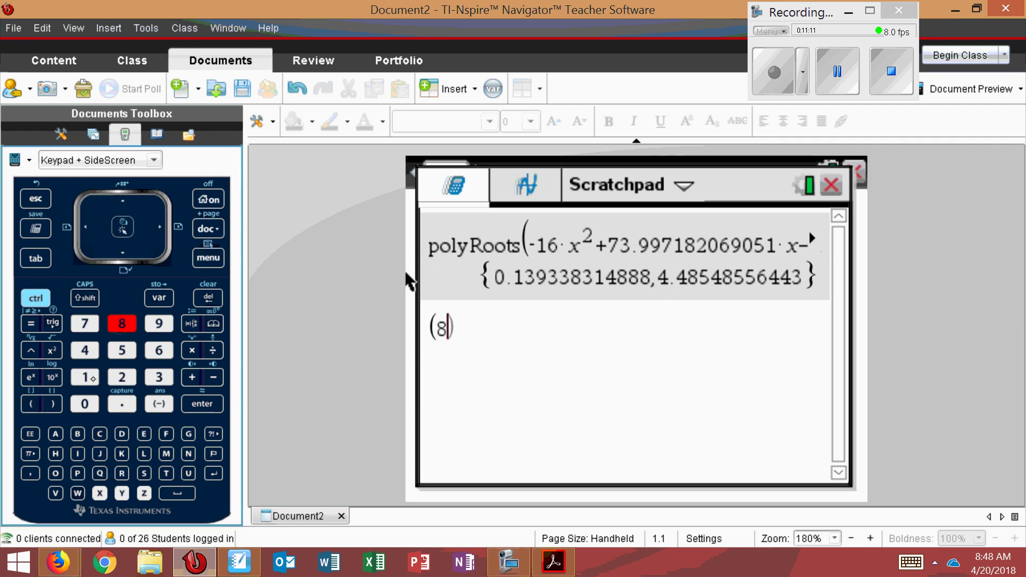
click(84, 377)
click(52, 322)
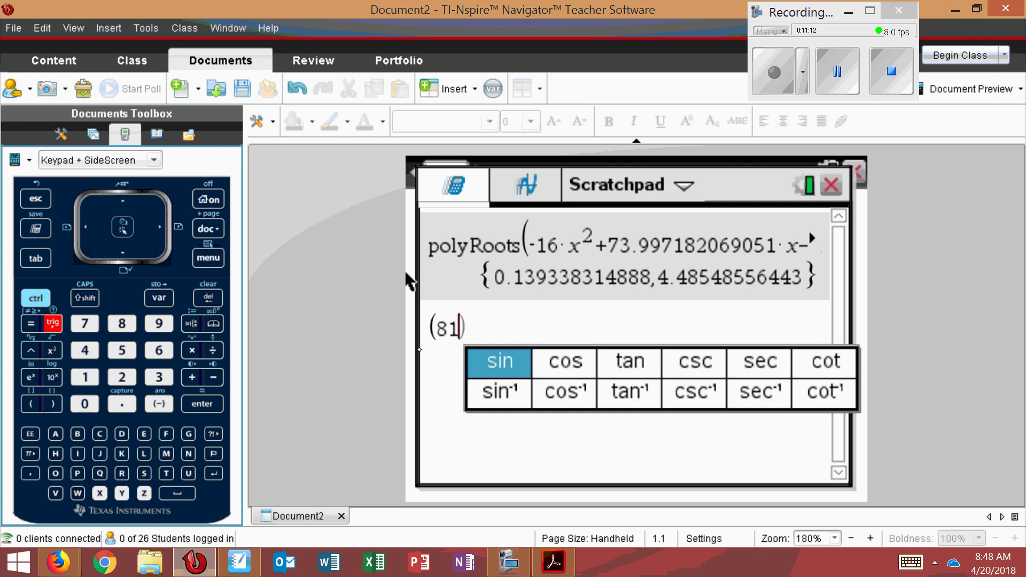
click(555, 358)
text(66)
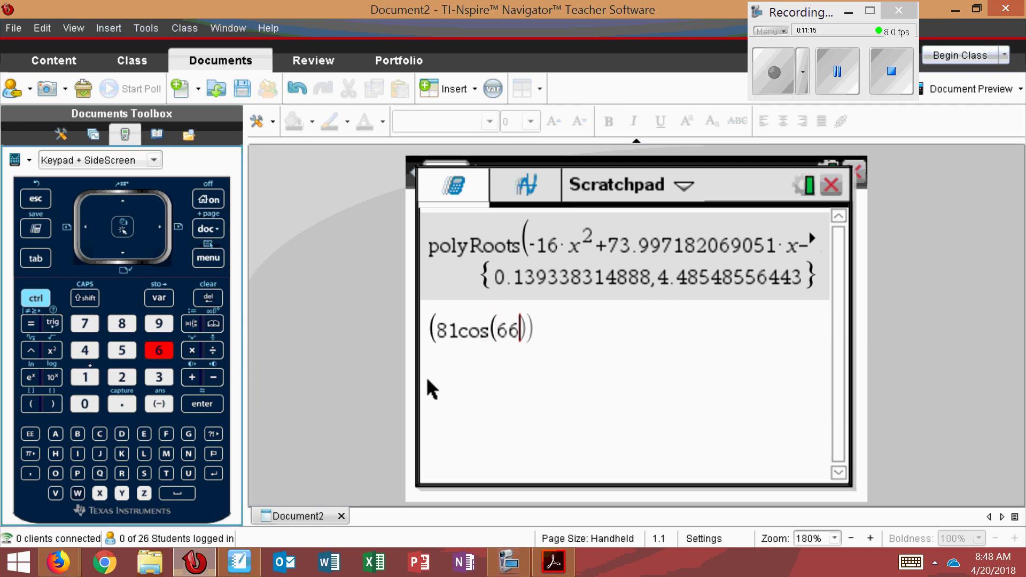
key(ctrl+k)
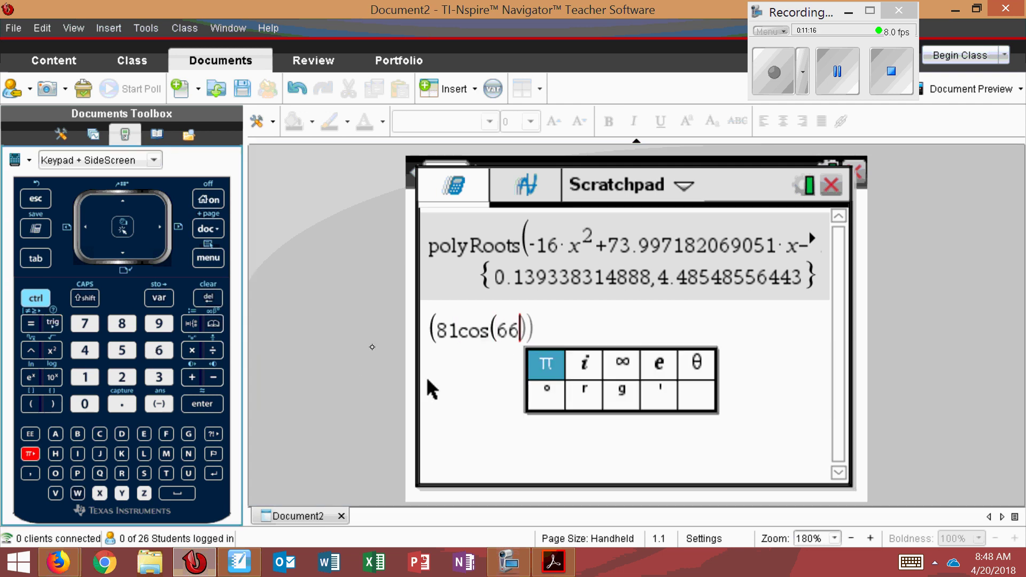
click(546, 390)
click(160, 227)
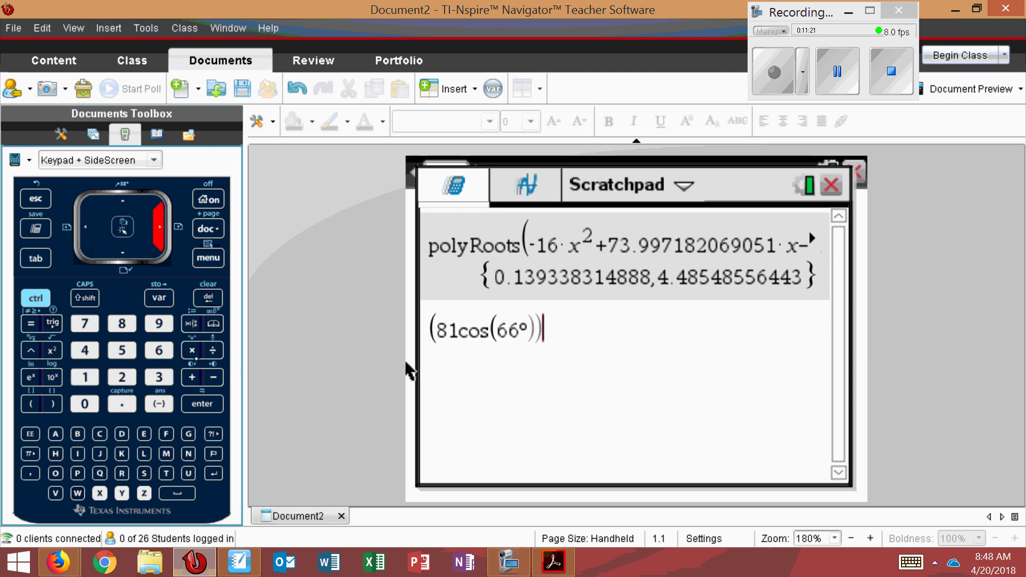
text(*)
text(4.)
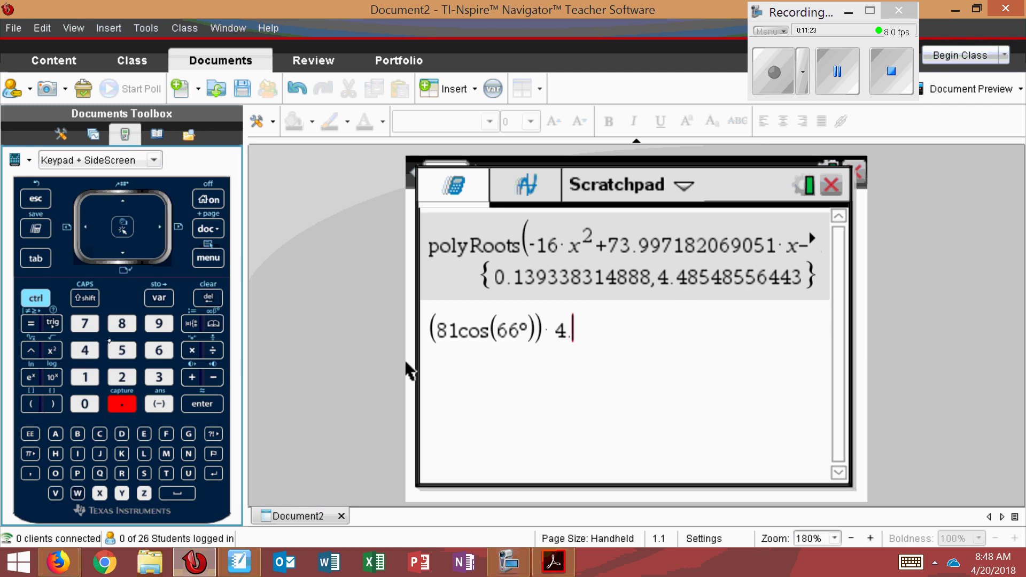
text(485)
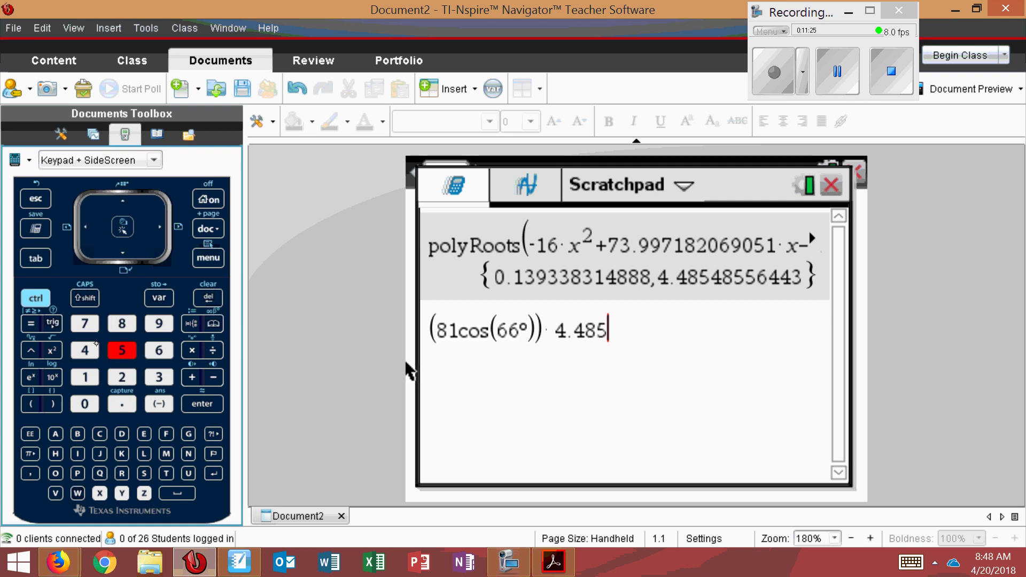
text(48)
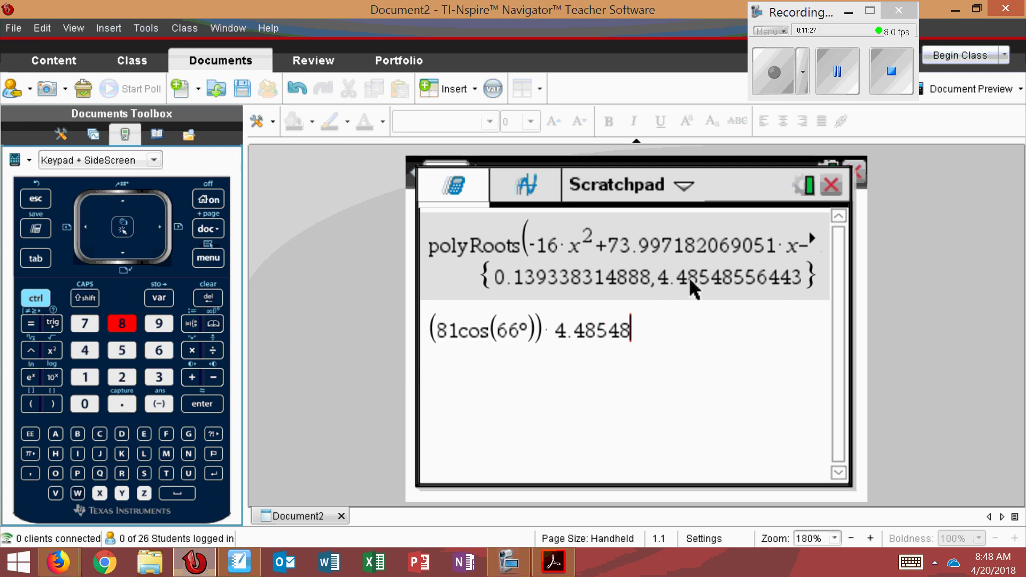
text(556)
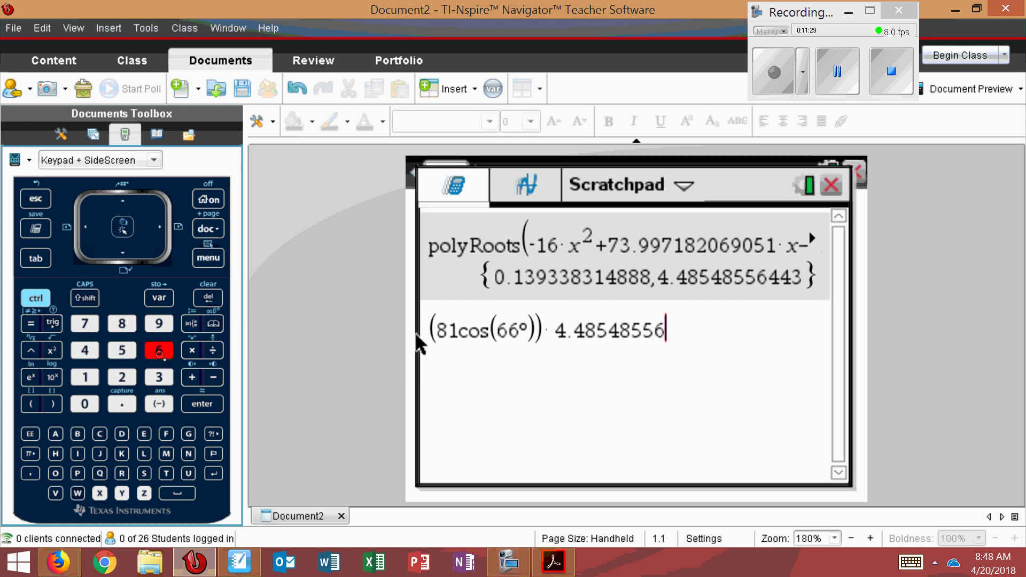
key(Return)
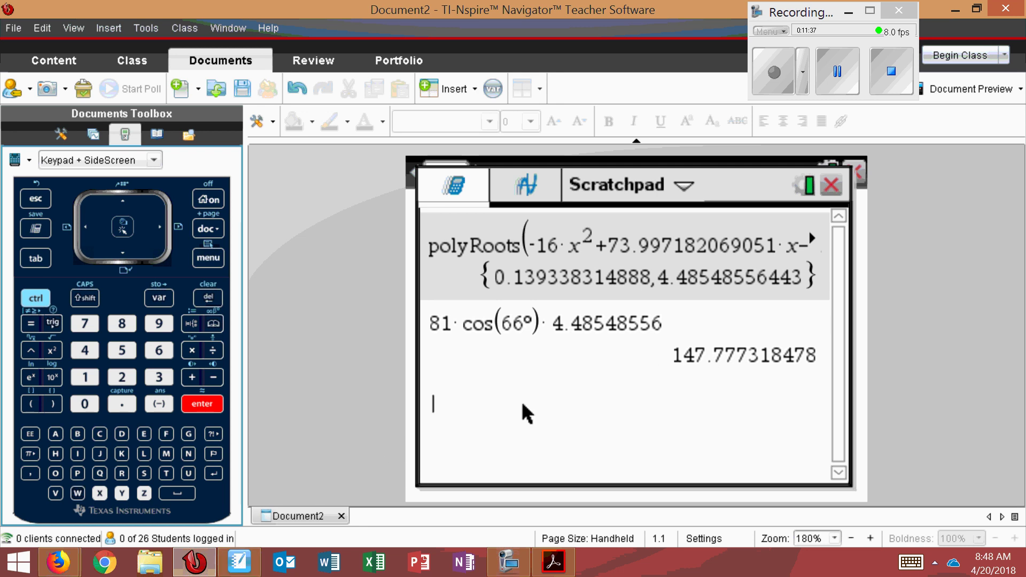
click(239, 561)
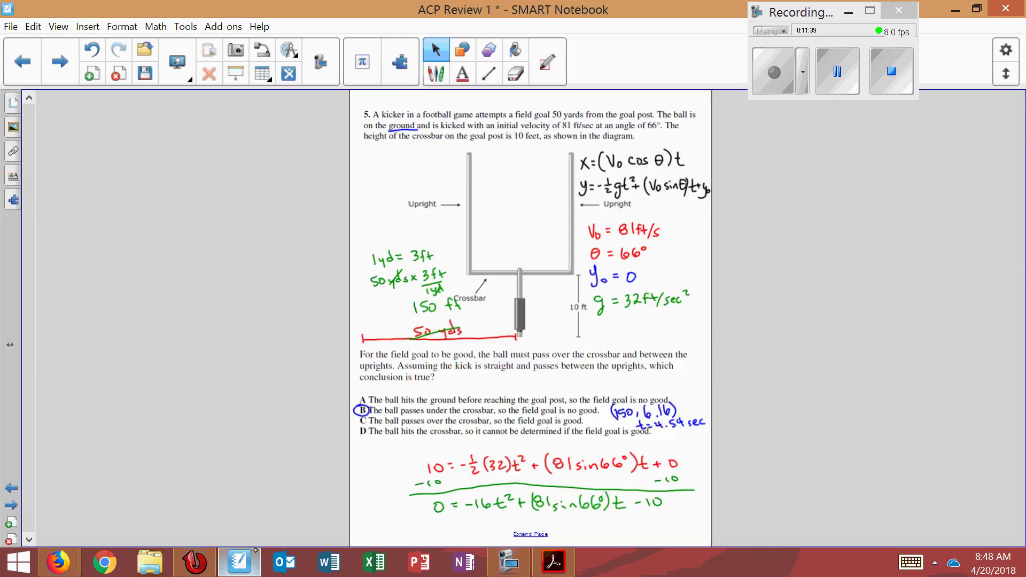